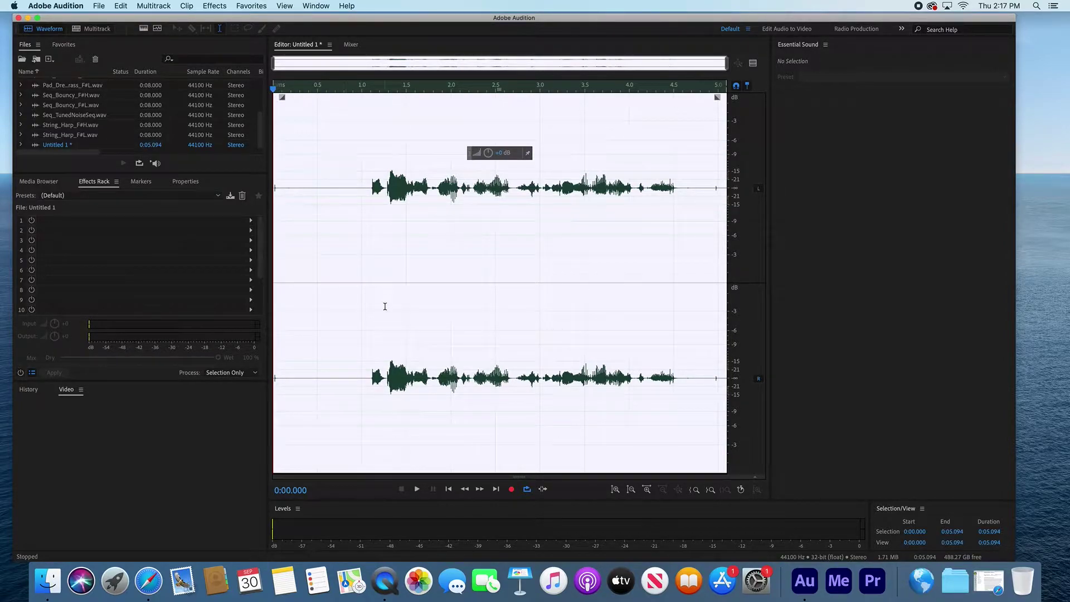
Clear the waveform selection, return the playhead to the start and record a new take about 9 seconds long over the old one
{"action": "left_click", "coordinate": [485, 429]}
{"action": "left_click", "coordinate": [360, 87]}
{"action": "left_click_drag", "start_coordinate": [360, 90], "coordinate": [271, 104]}
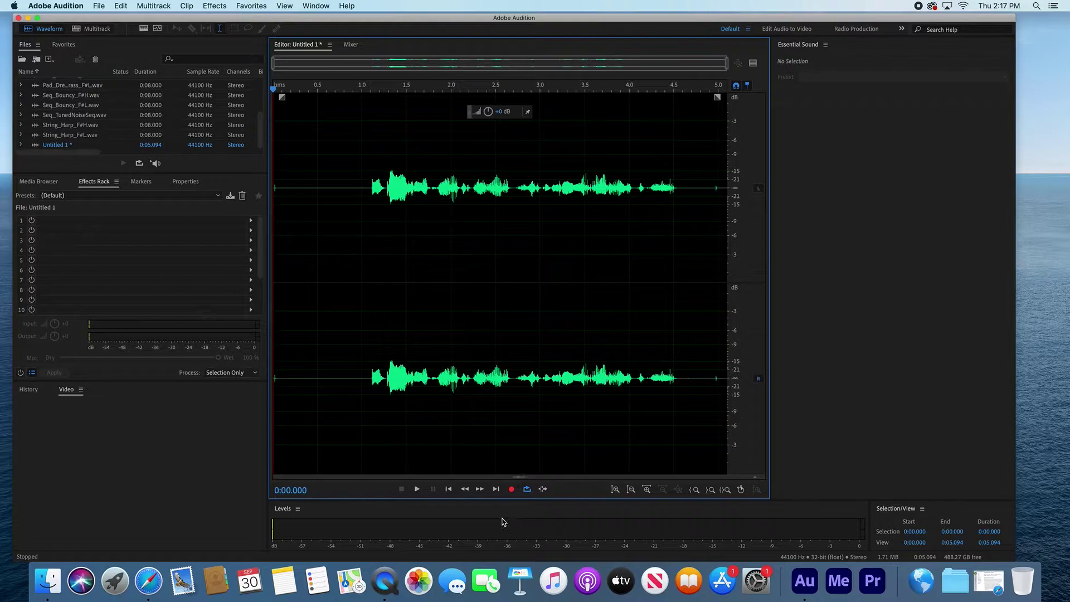
{"action": "left_click", "coordinate": [512, 490]}
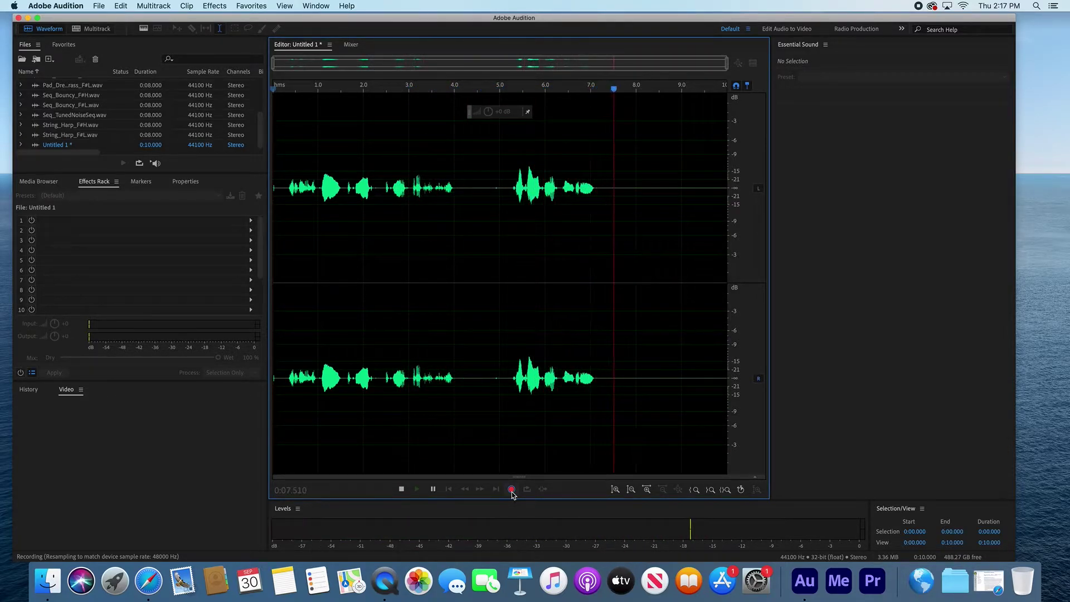
{"action": "left_click", "coordinate": [512, 493]}
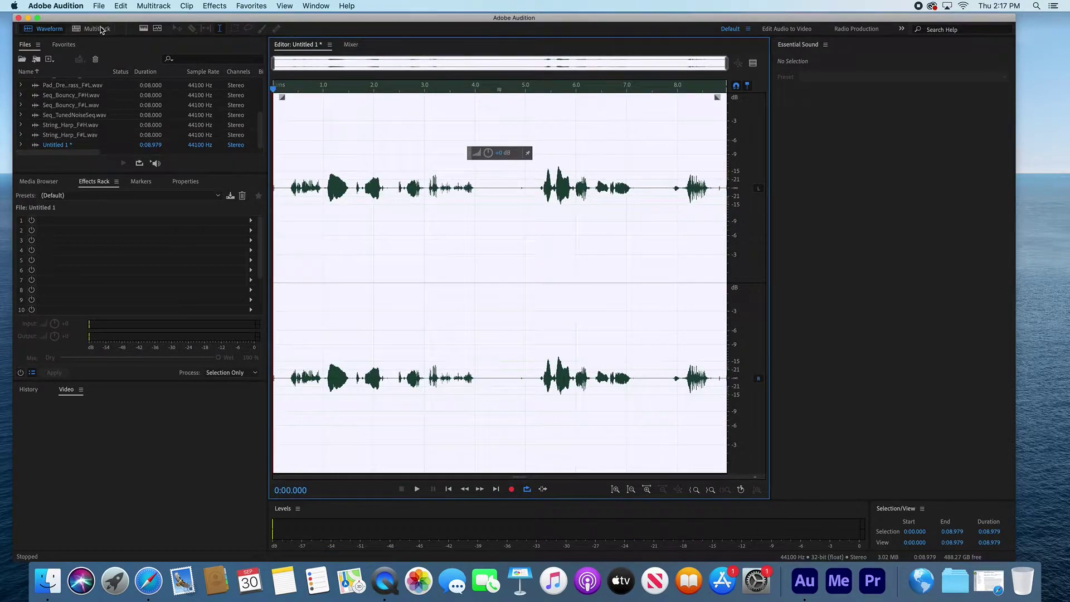
Create a new multitrack session named multirecord, keeping the 44100 Hz sample rate, 16-bit depth and Stereo mix
{"action": "left_click", "coordinate": [98, 6]}
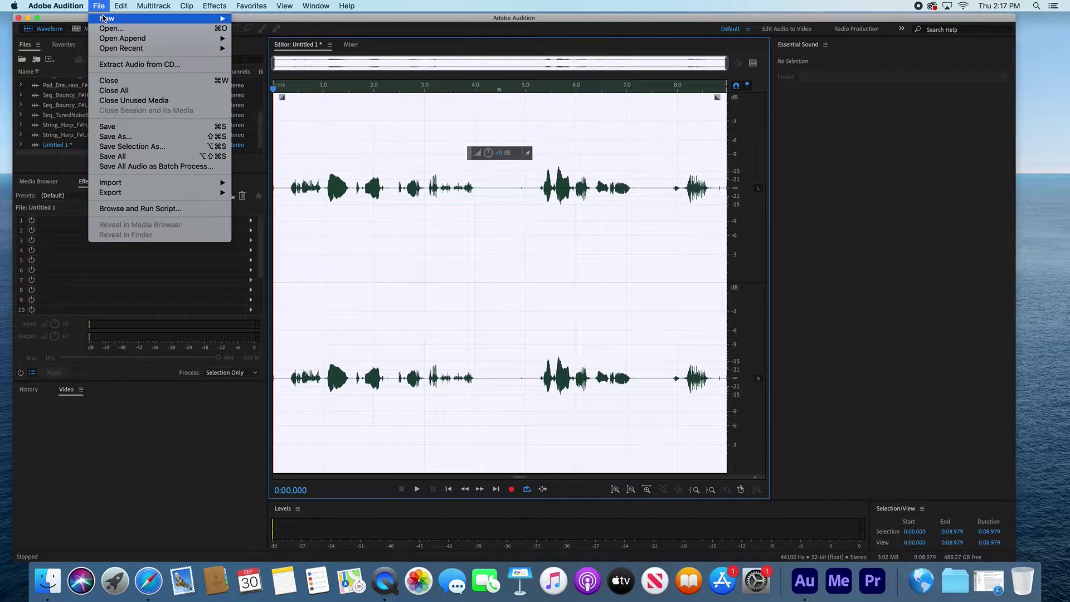
{"action": "mouse_move", "coordinate": [105, 18]}
{"action": "left_click", "coordinate": [270, 22]}
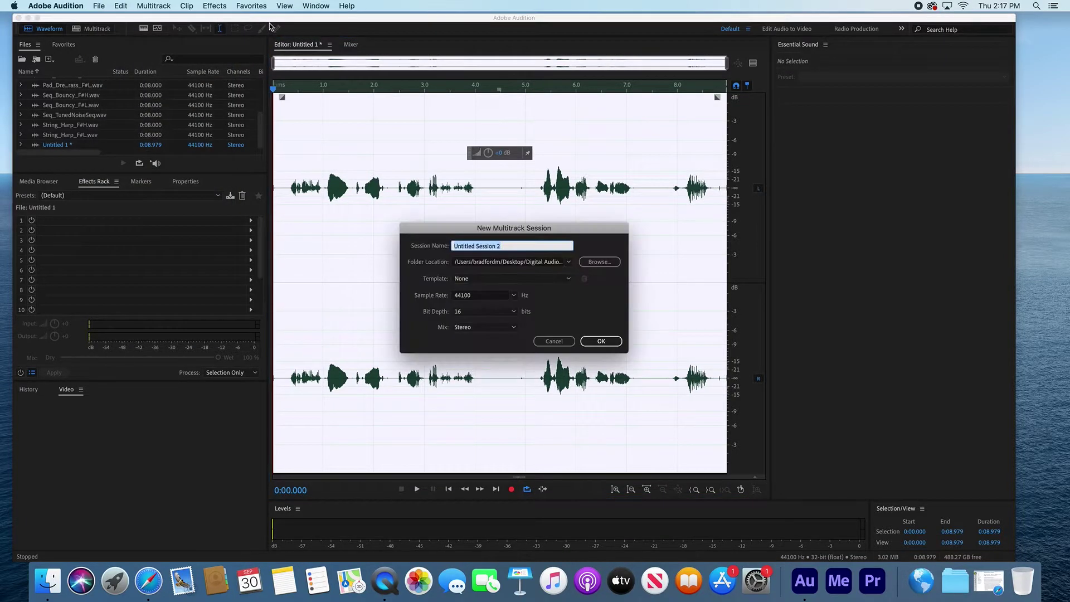
{"action": "left_click", "coordinate": [601, 341]}
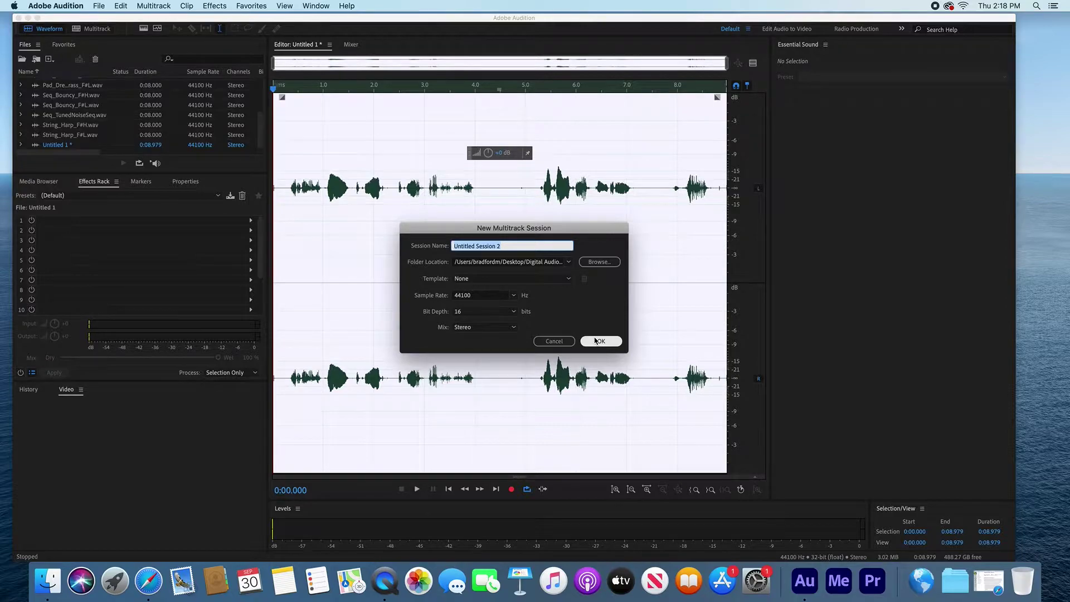
{"action": "type", "text": "mut"}
{"action": "type", "text": "tirecord"}
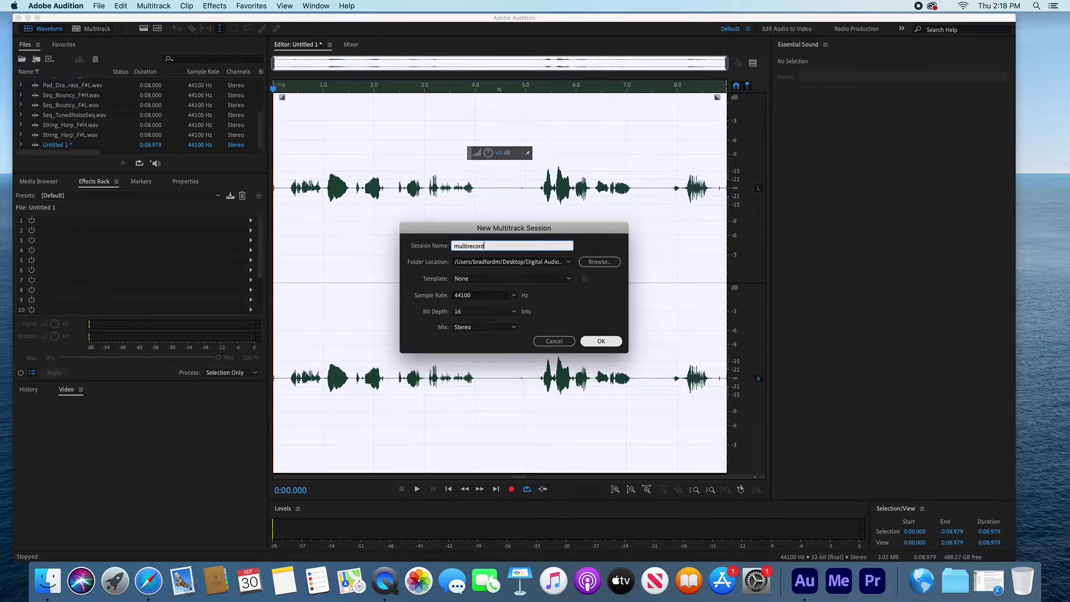
{"action": "left_click", "coordinate": [603, 341]}
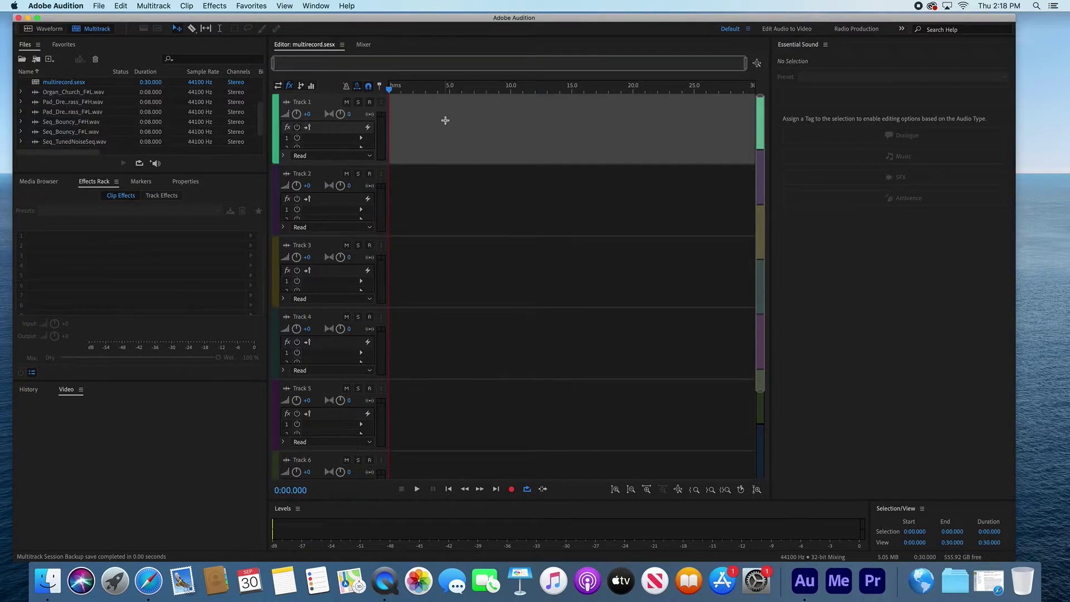
Arm Track 1 for recording and record a clip about 16 seconds long on it from the session's start
{"action": "left_click", "coordinate": [511, 489]}
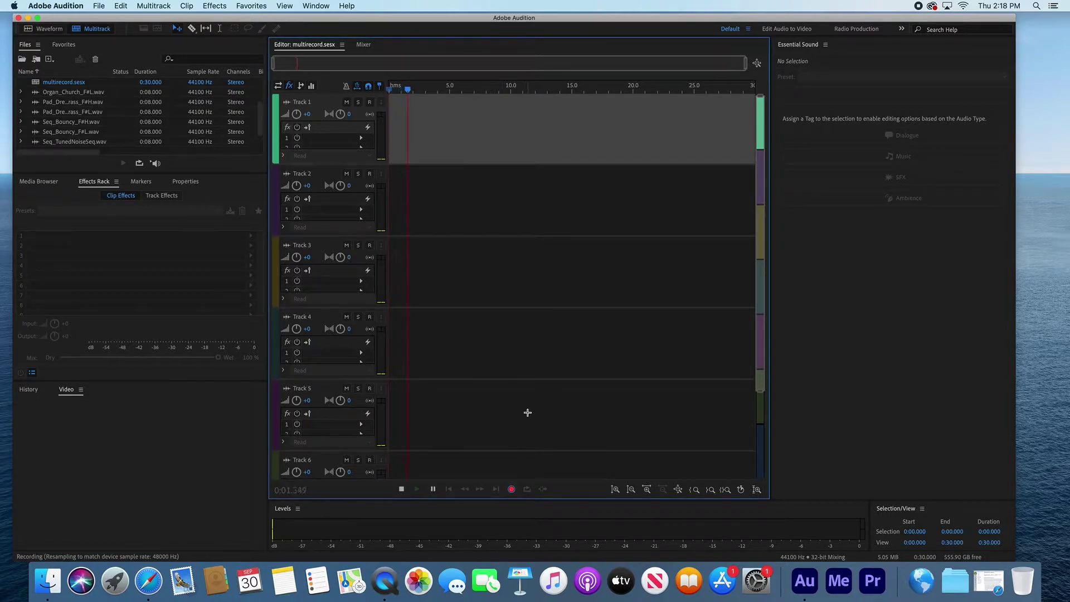
{"action": "left_click", "coordinate": [401, 489]}
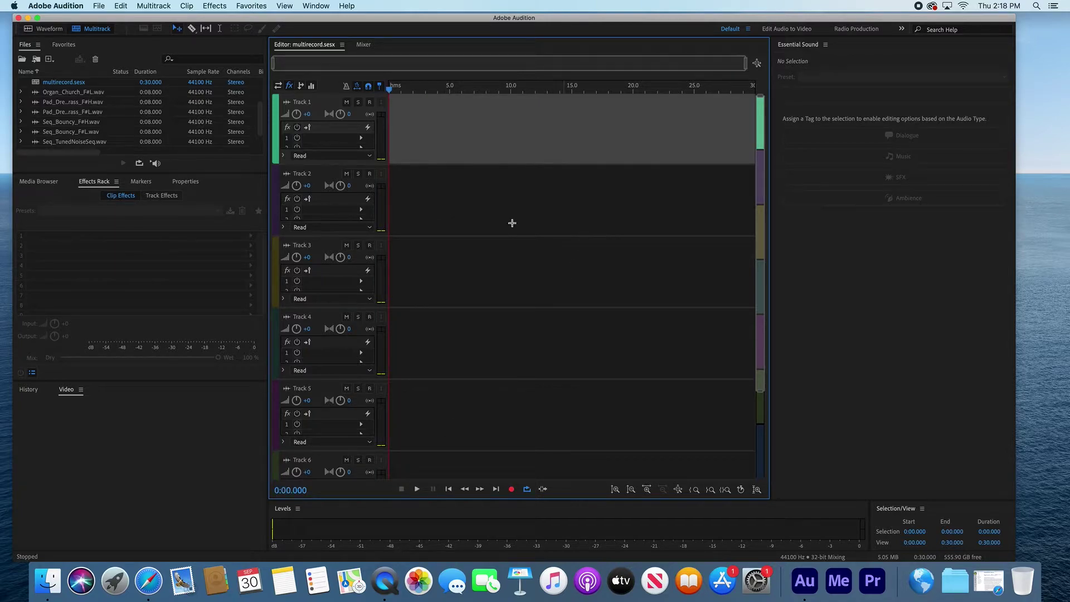
{"action": "left_click", "coordinate": [370, 103]}
{"action": "left_click", "coordinate": [511, 490]}
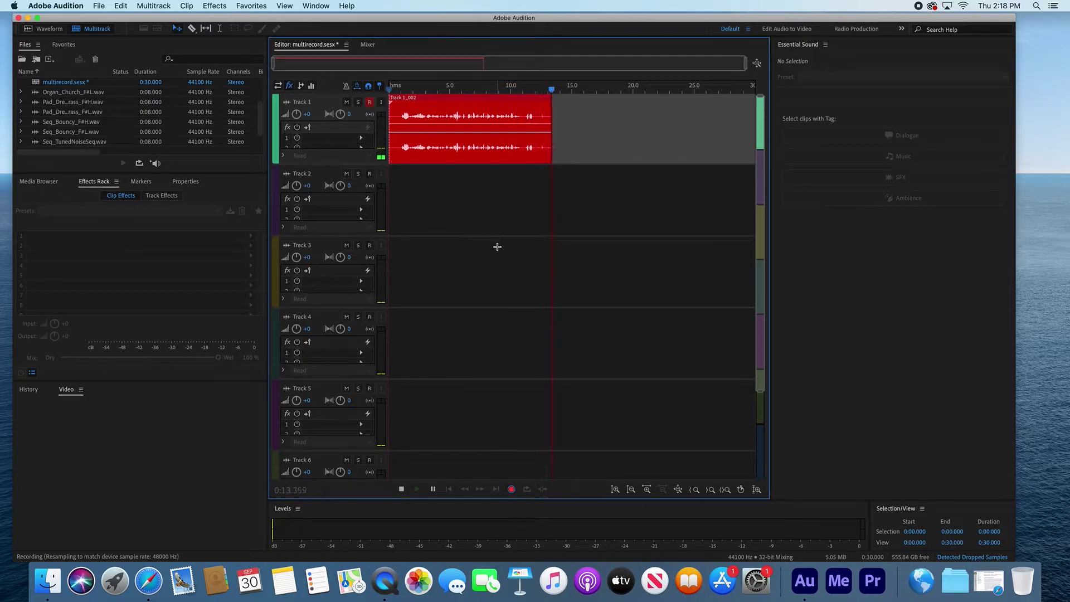
{"action": "left_click", "coordinate": [401, 490]}
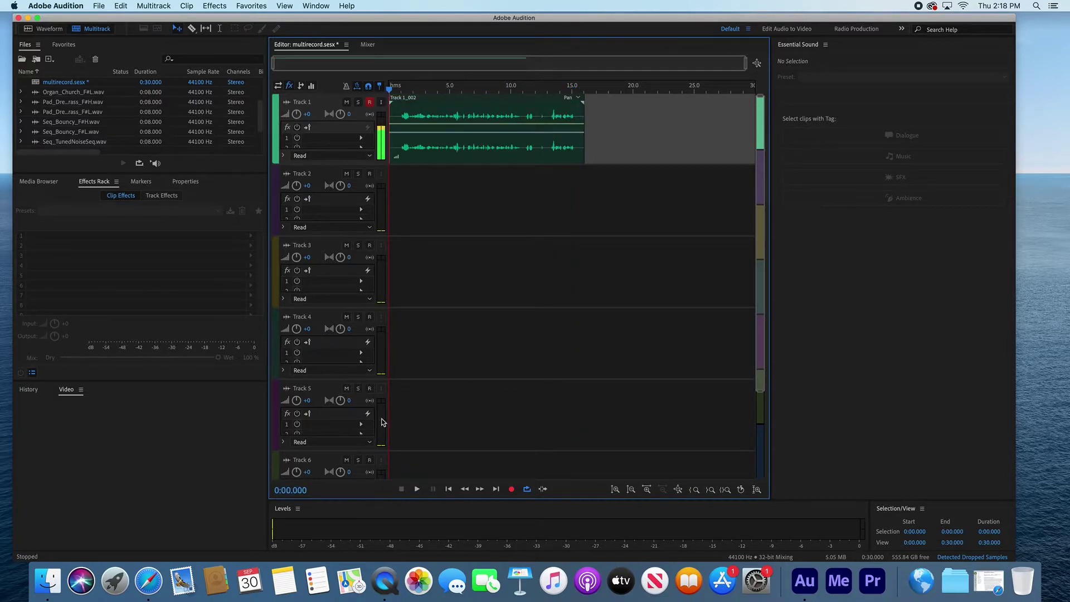
Return to the Untitled 1 waveform, clear its selection and place the playhead at about 0.8 seconds
{"action": "left_click", "coordinate": [48, 33]}
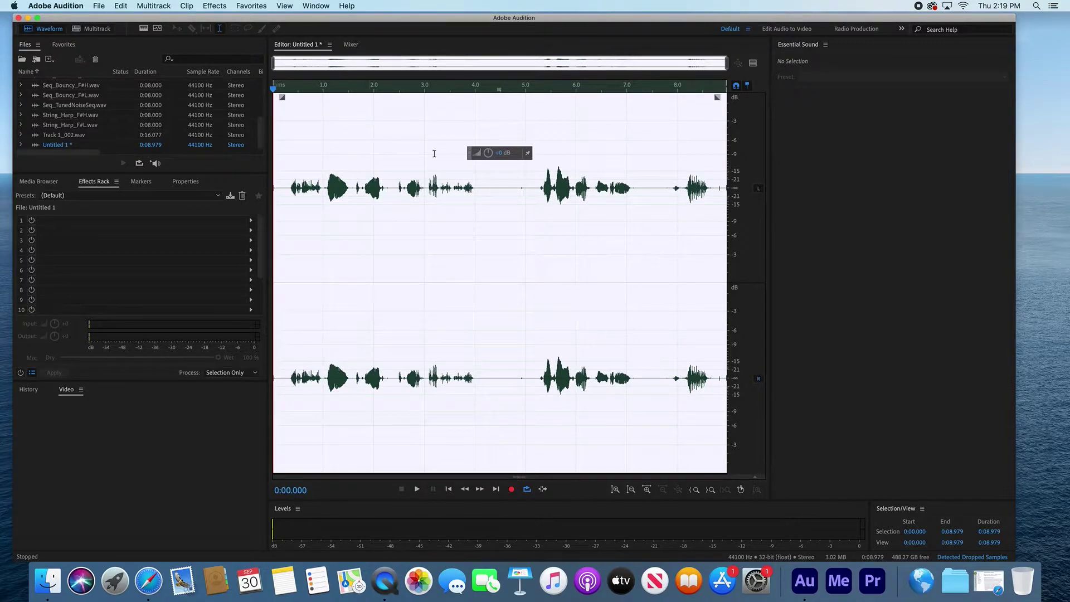
{"action": "left_click", "coordinate": [422, 285]}
{"action": "left_click", "coordinate": [313, 88]}
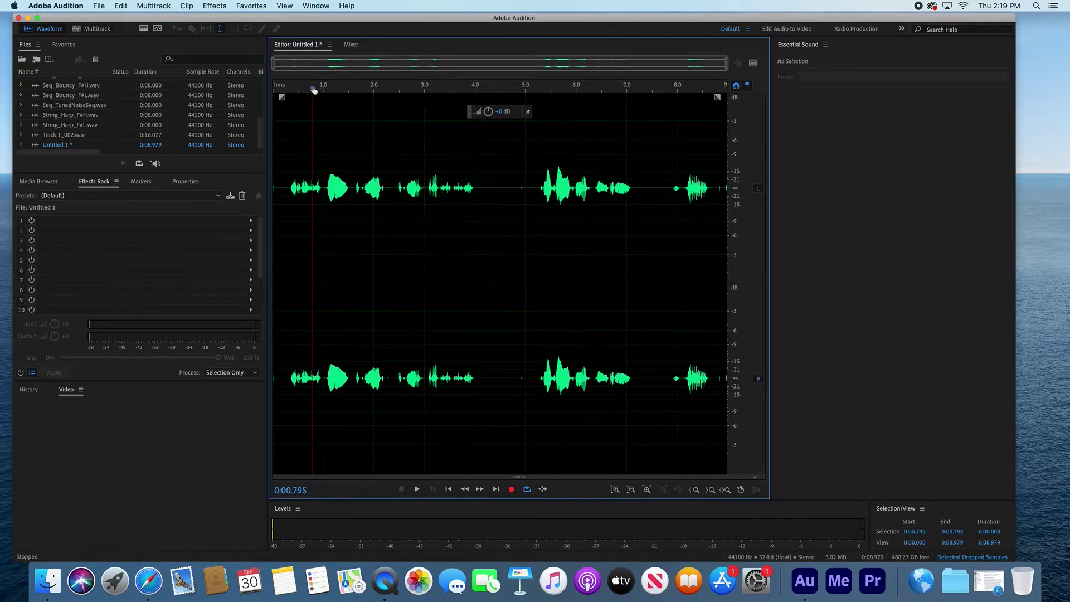
Add the Vocal Enhancer effect to the first effects slot of Untitled 1 with the High Tone preset
{"action": "left_click", "coordinate": [251, 221]}
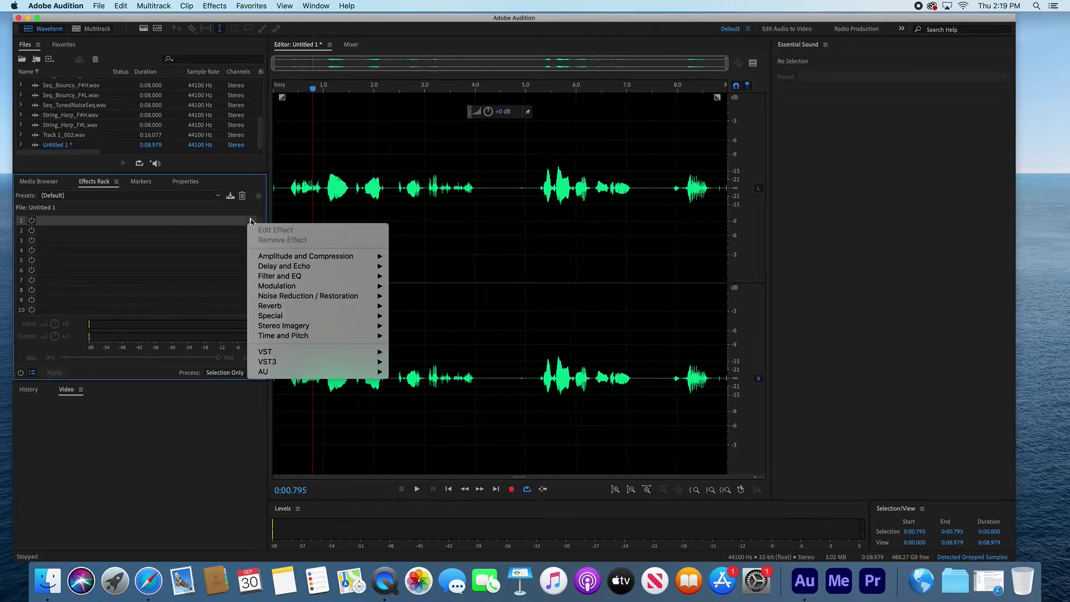
{"action": "mouse_move", "coordinate": [304, 318]}
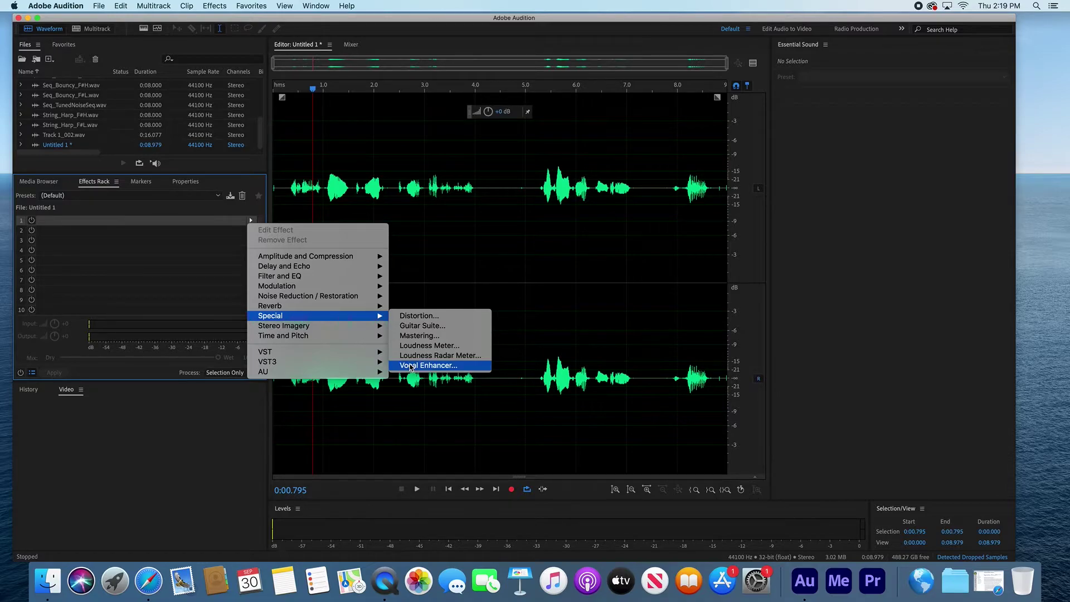
{"action": "left_click", "coordinate": [428, 366]}
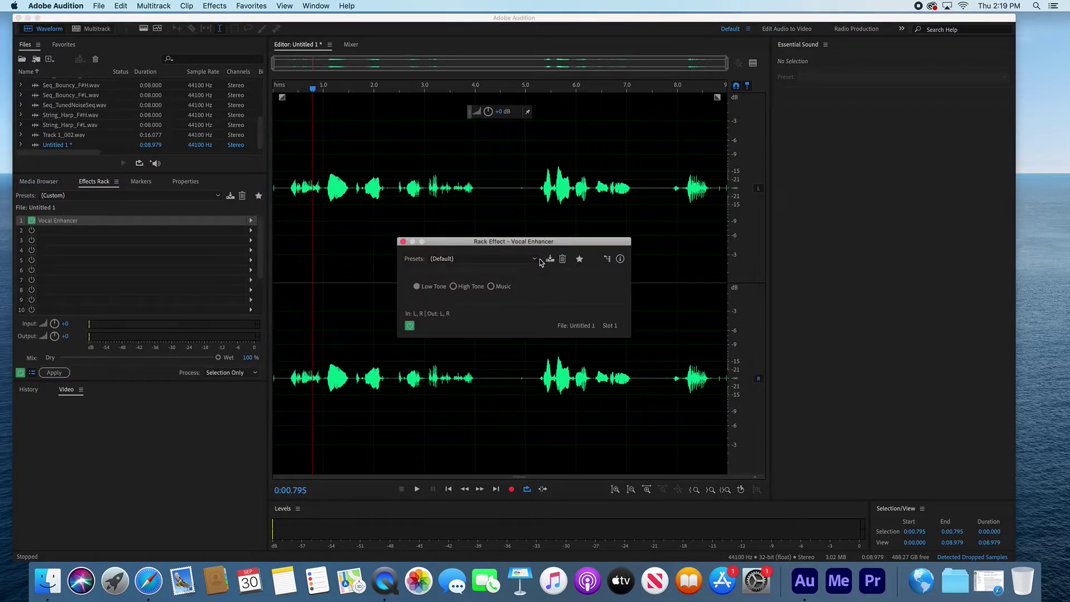
{"action": "left_click", "coordinate": [536, 259]}
{"action": "left_click", "coordinate": [547, 290]}
{"action": "left_click", "coordinate": [537, 260]}
{"action": "left_click", "coordinate": [480, 279]}
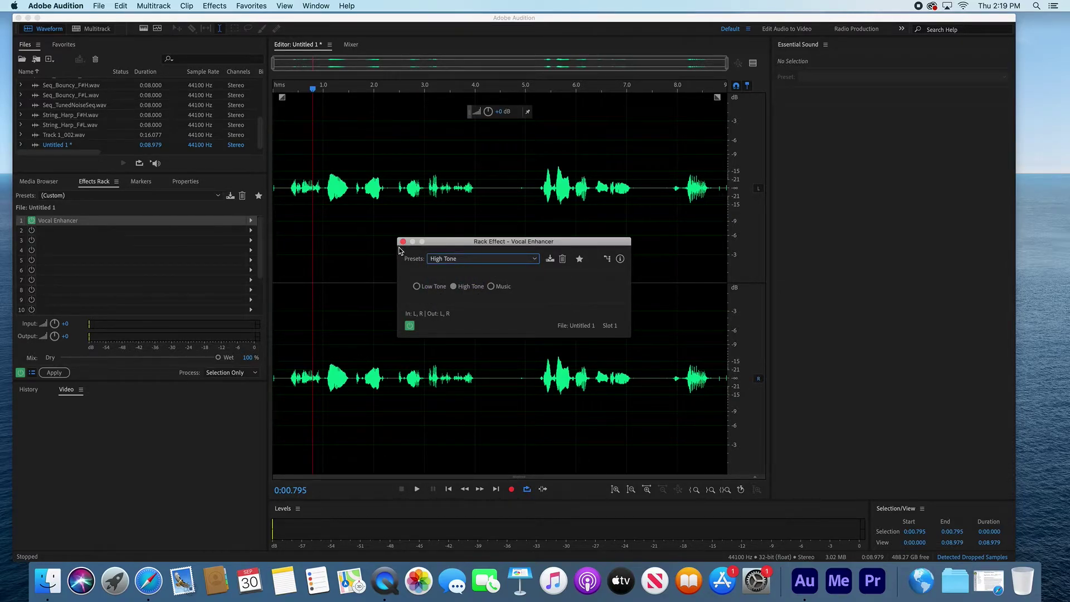
{"action": "left_click", "coordinate": [402, 242]}
{"action": "left_click", "coordinate": [251, 230]}
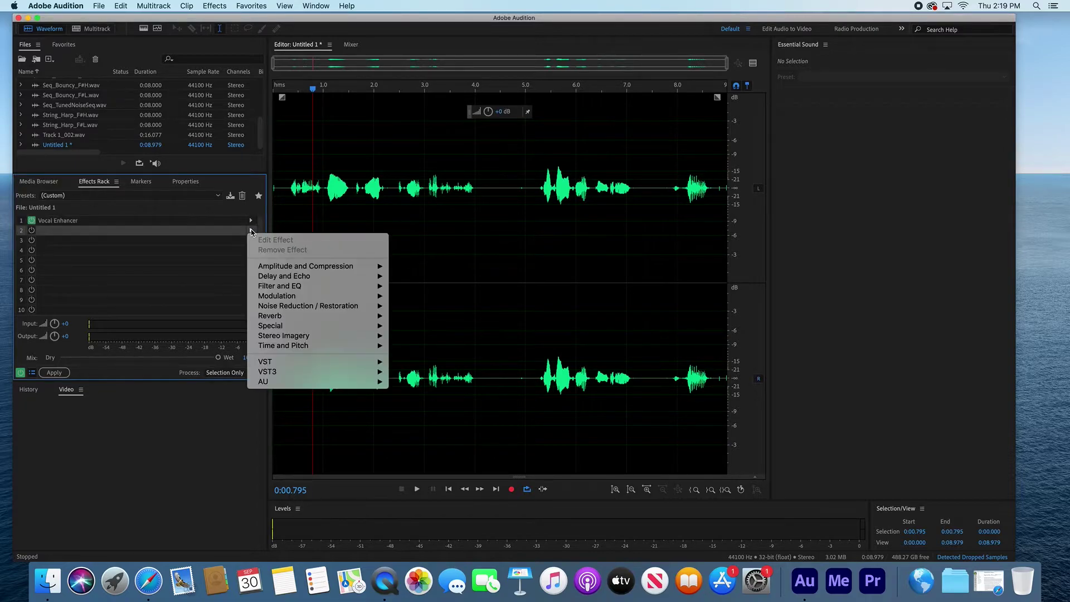
{"action": "mouse_move", "coordinate": [328, 339]}
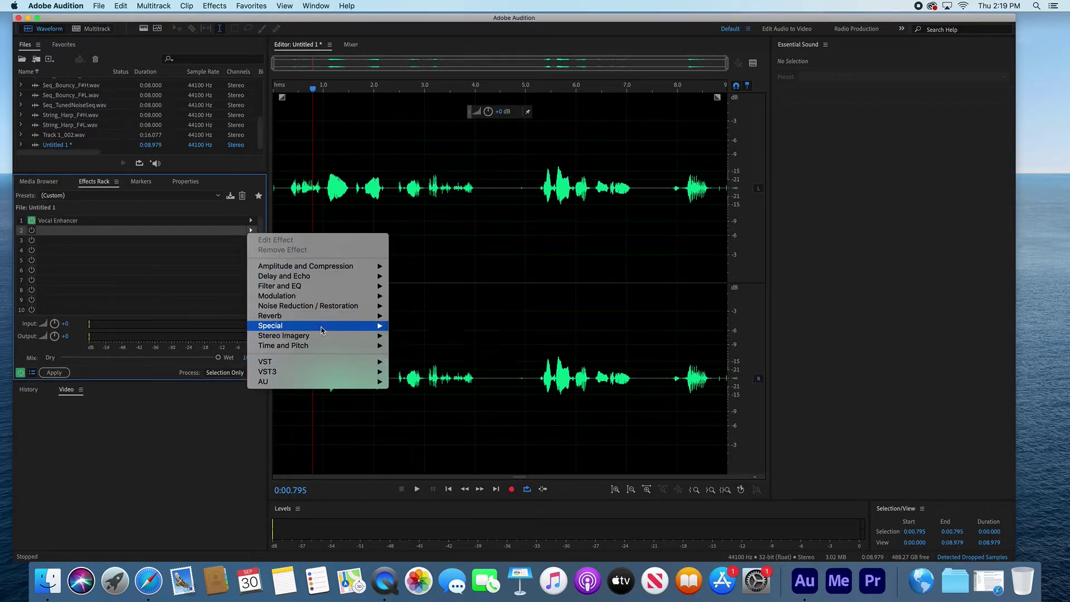
{"action": "left_click", "coordinate": [198, 228]}
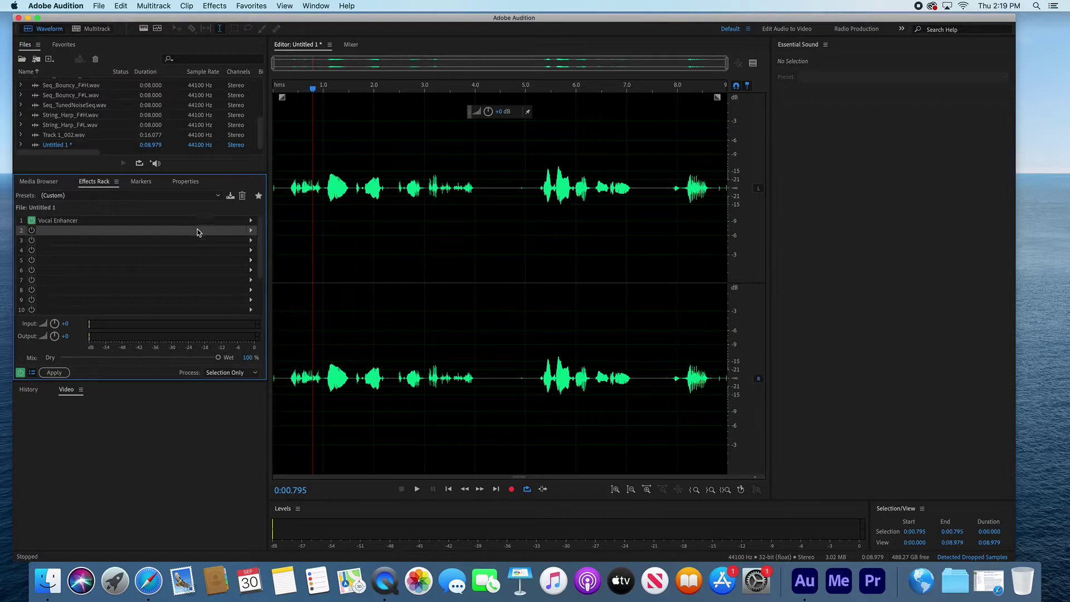
Apply the effects rack with the Vocal Enhancer permanently to the Untitled 1 recording
{"action": "left_click", "coordinate": [54, 372]}
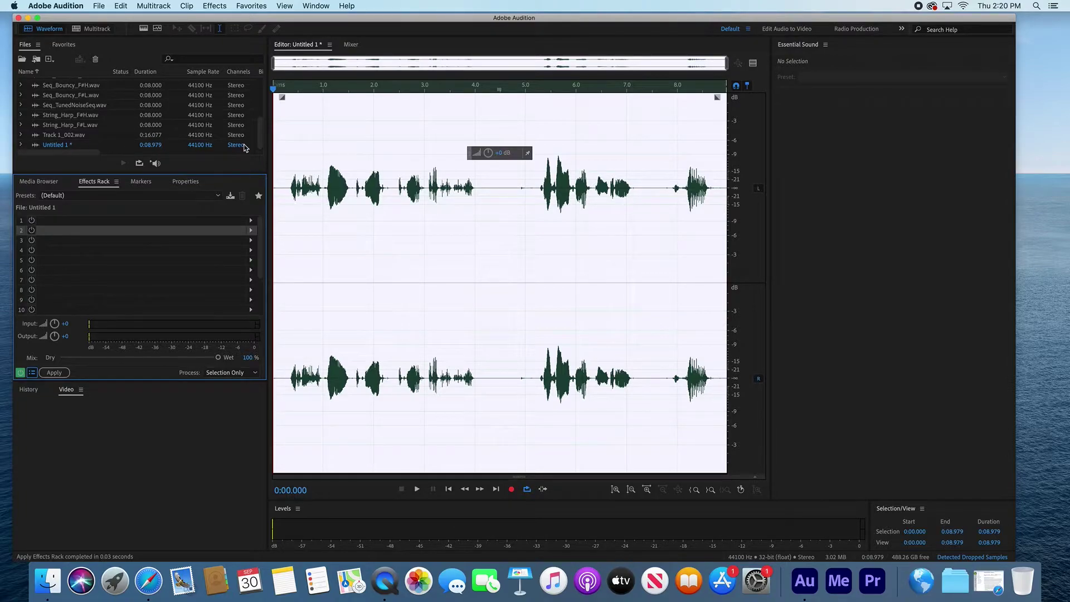
Open the MoebiusRemix.sesx session and open the String_Harp_F#H clip on its StringHarp track in the waveform editor
{"action": "left_click_drag", "start_coordinate": [259, 134], "coordinate": [262, 114]}
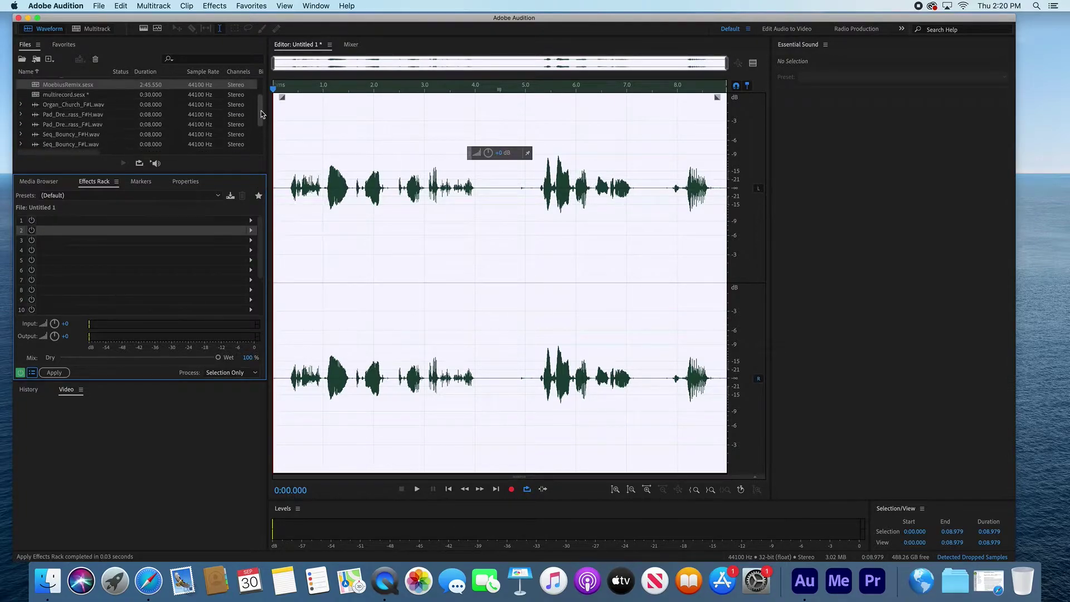
{"action": "left_click", "coordinate": [60, 85]}
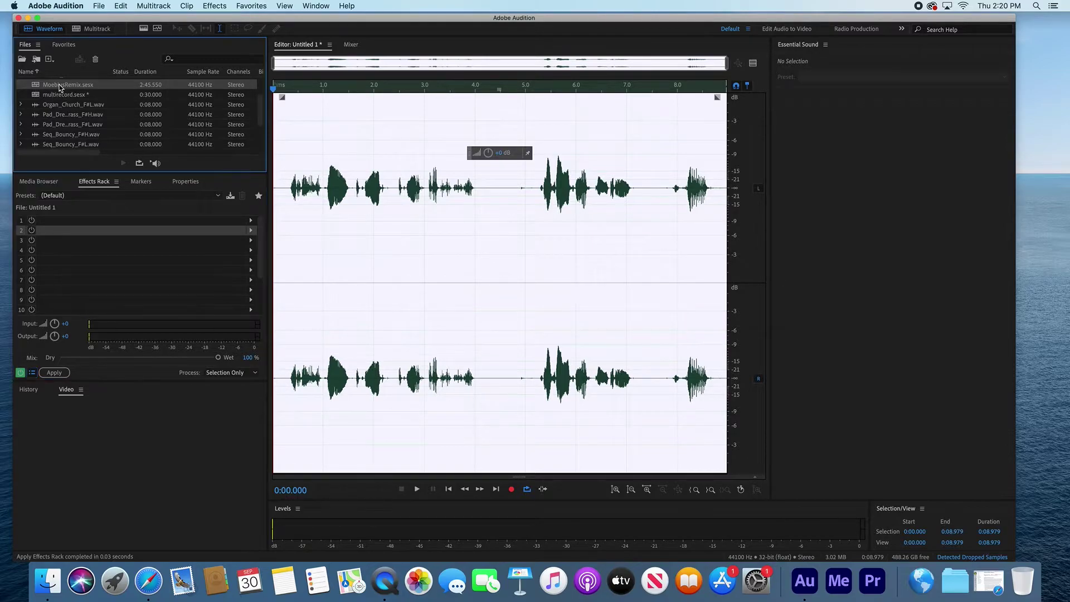
{"action": "double_click", "coordinate": [52, 86]}
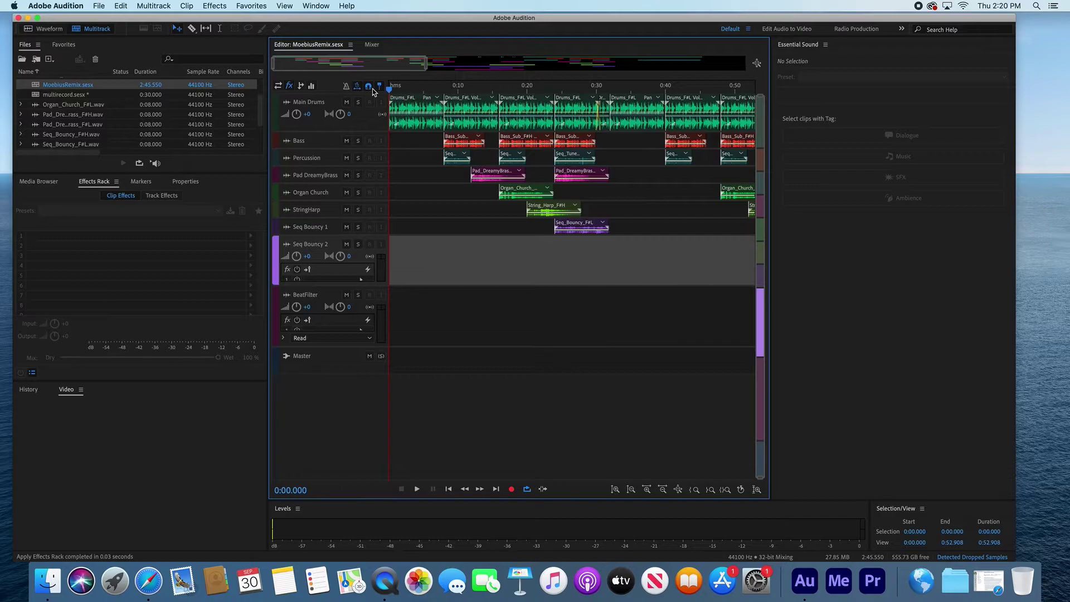
{"action": "left_click", "coordinate": [543, 210]}
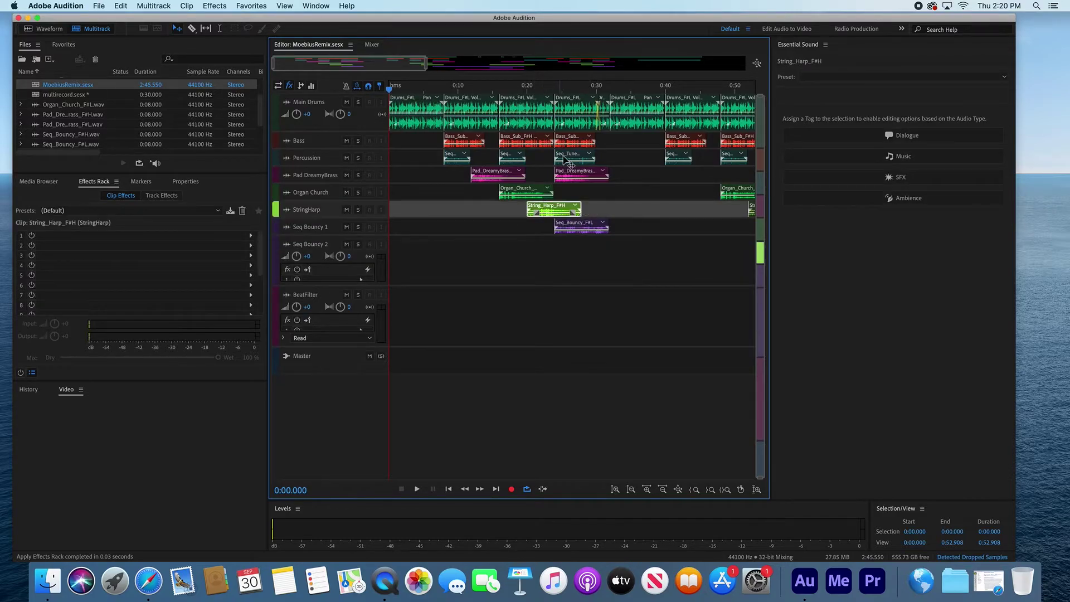
{"action": "double_click", "coordinate": [544, 210]}
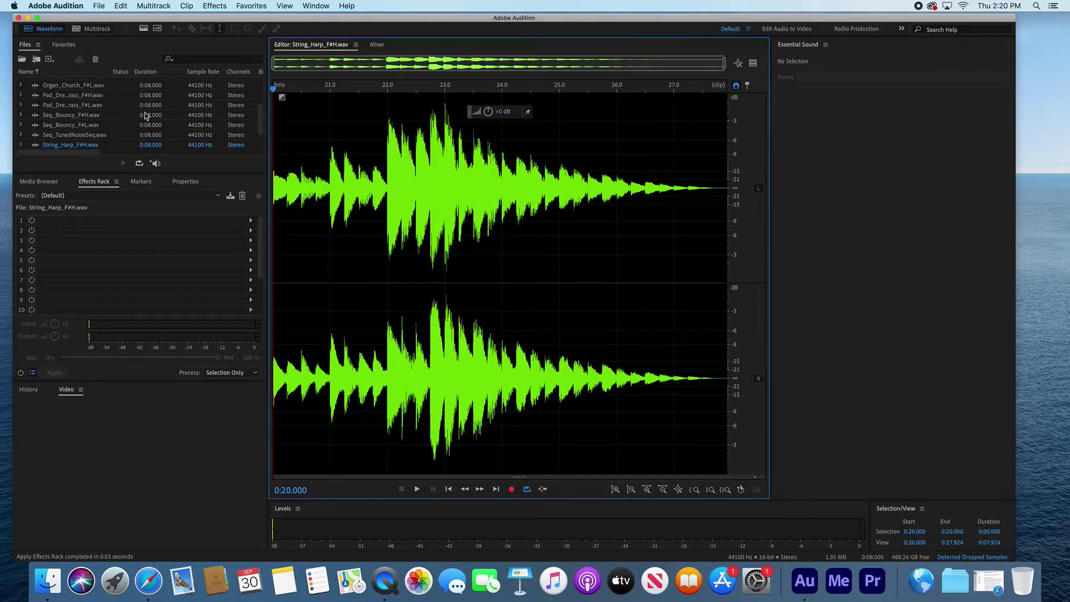
Go back from the harp clip's waveform to the MoebiusRemix.sesx multitrack session
{"action": "scroll", "coordinate": [65, 106], "scroll_direction": "up", "scroll_amount": 5}
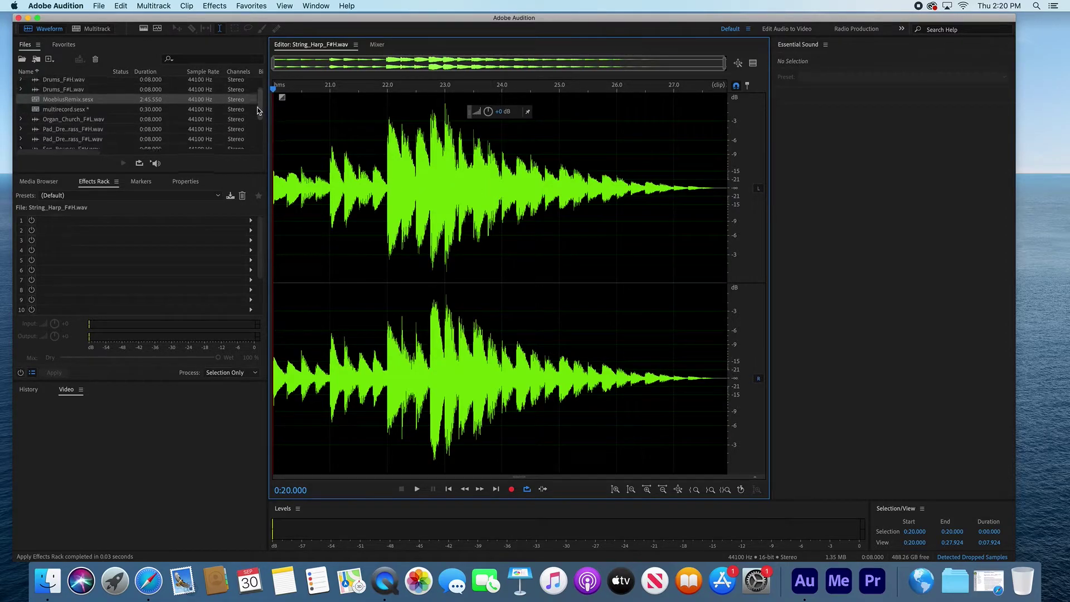
{"action": "left_click", "coordinate": [37, 113]}
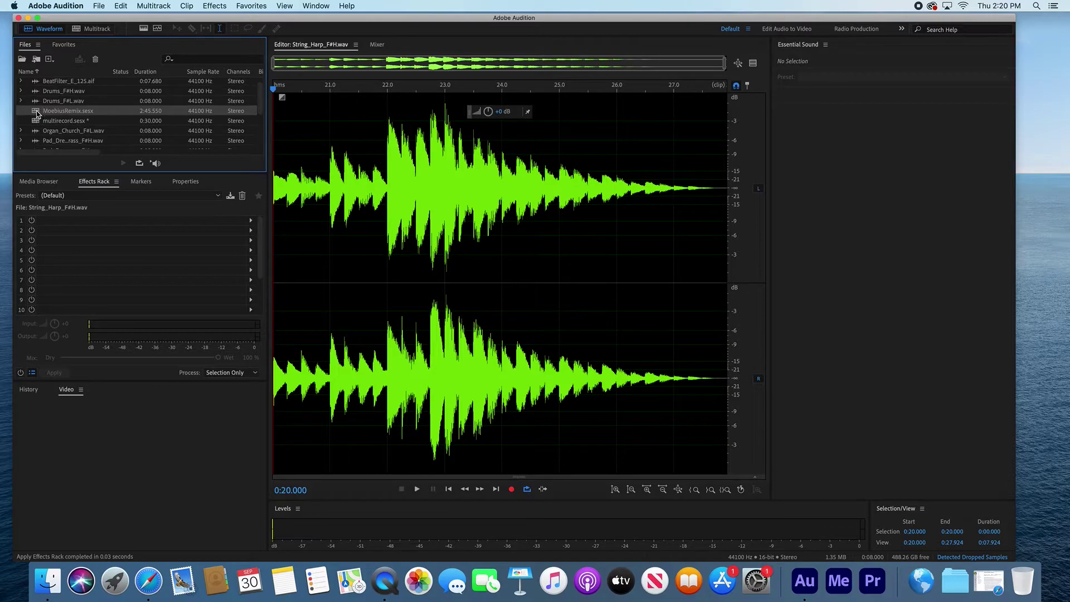
{"action": "double_click", "coordinate": [37, 112]}
Enlarge the StringHarp track until its effects slots are exposed and switch the effects rack to the track effects
{"action": "left_click", "coordinate": [553, 213]}
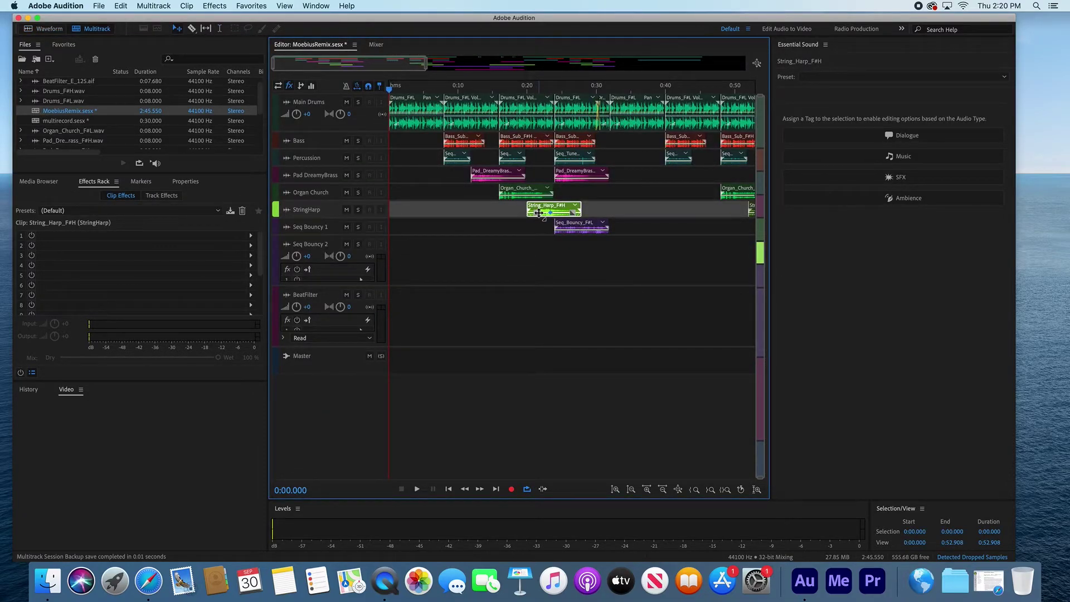
{"action": "left_click_drag", "start_coordinate": [330, 221], "coordinate": [340, 321]}
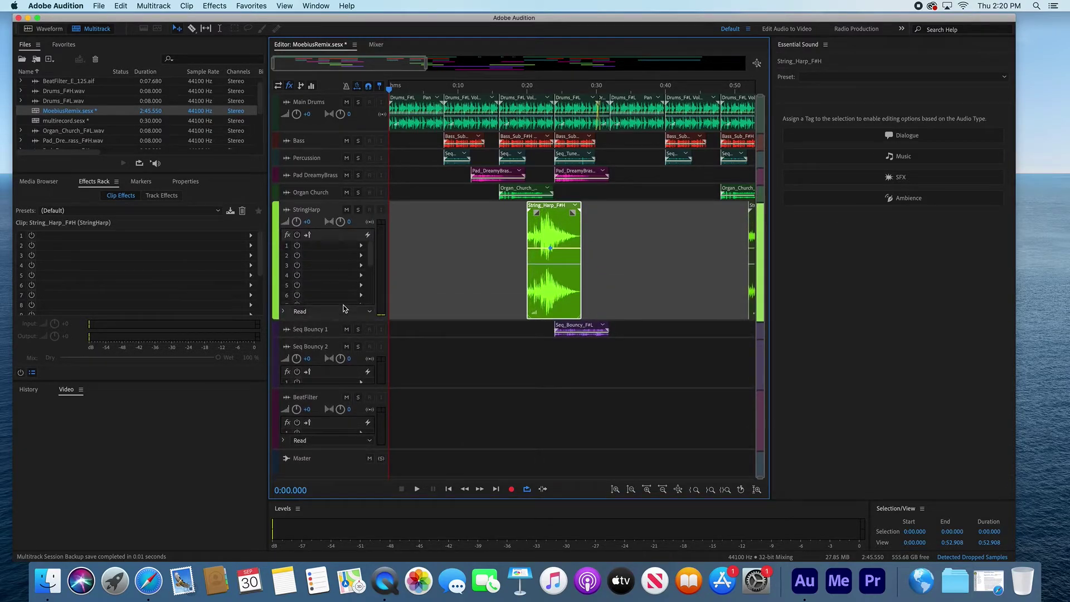
{"action": "left_click", "coordinate": [158, 198]}
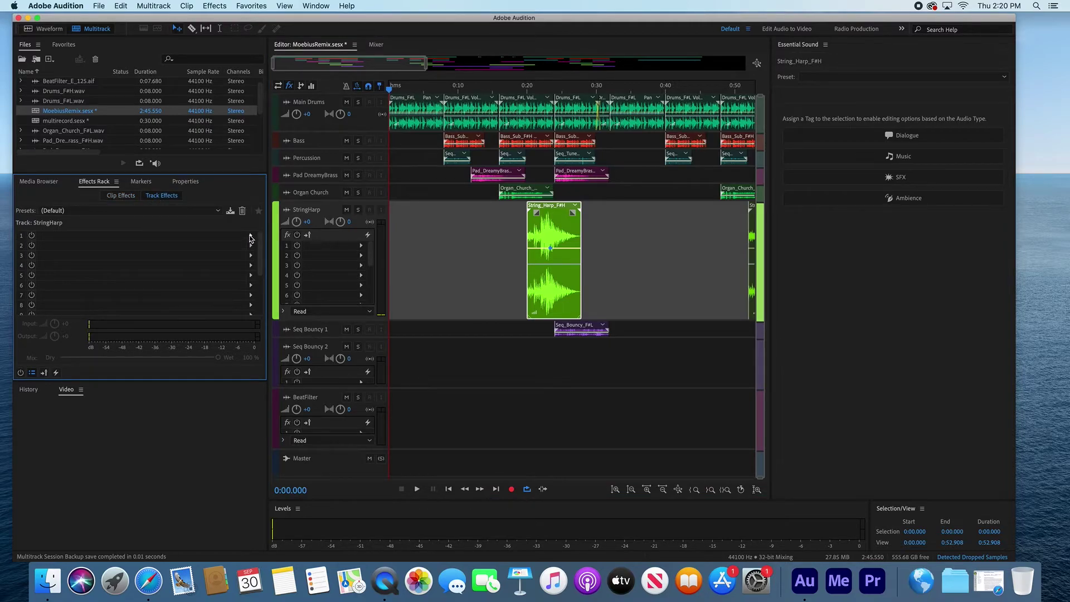
{"action": "left_click", "coordinate": [361, 246]}
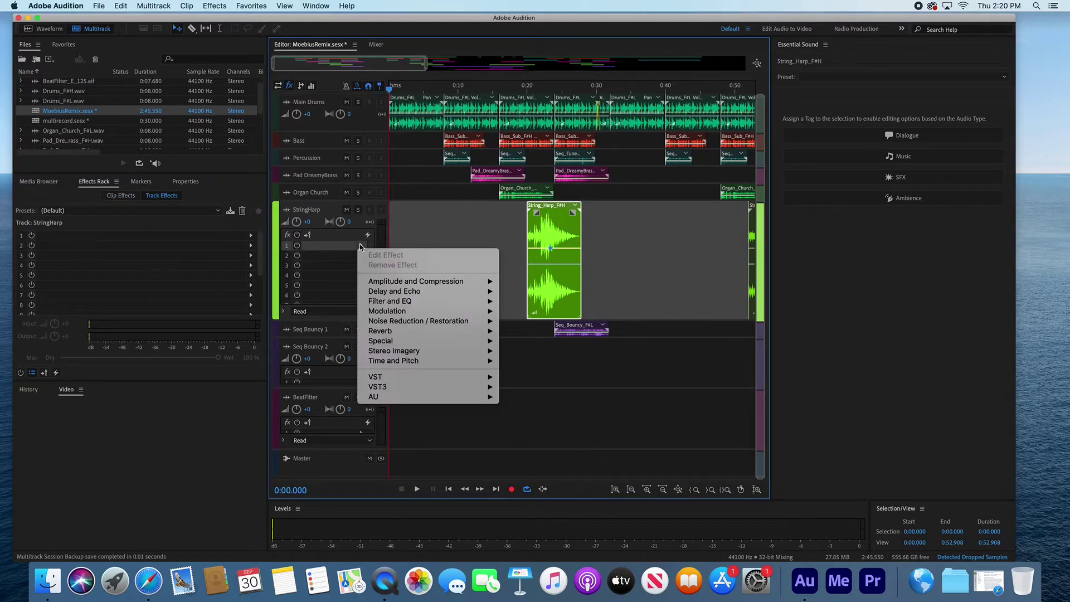
{"action": "mouse_move", "coordinate": [427, 292]}
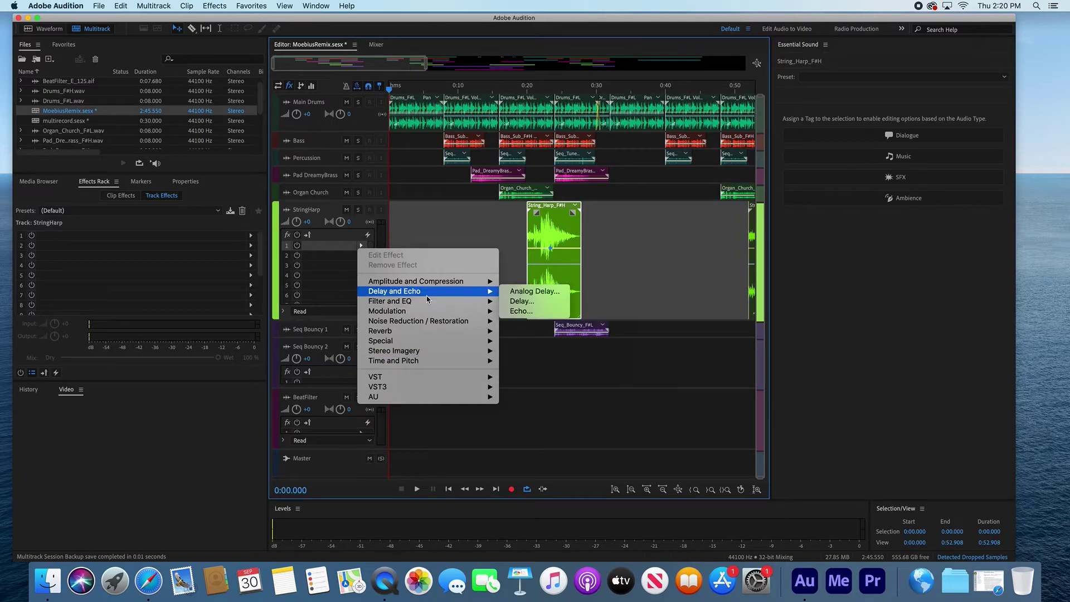
{"action": "left_click", "coordinate": [399, 210]}
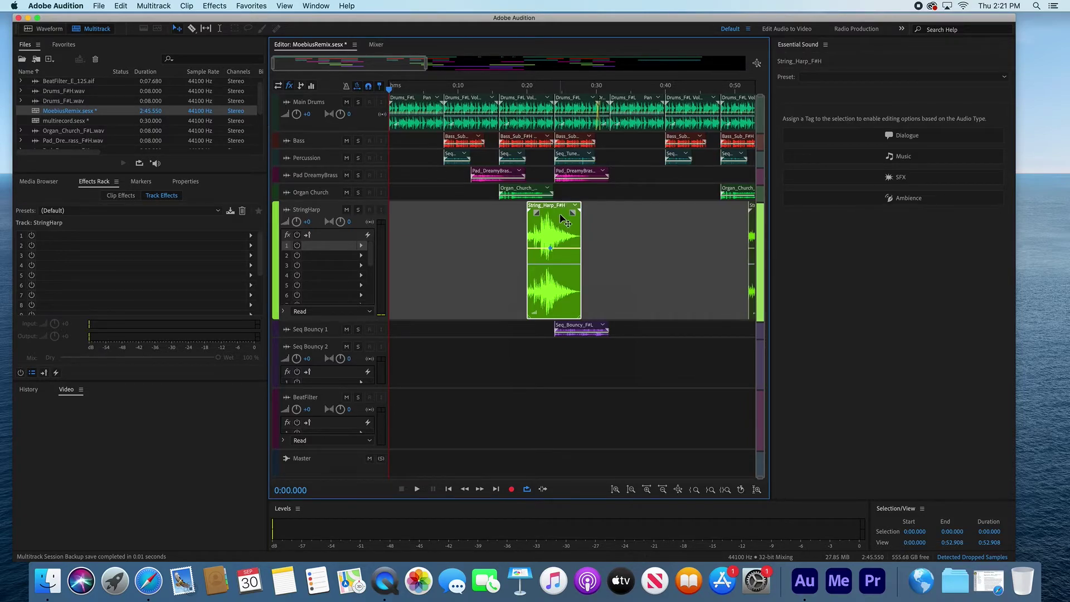
Switch to Safari, review the Demonstration Video 2 assignment's tasks on slicing and panning a MoebiusRemix clip, and return to Audition
{"action": "left_click_drag", "start_coordinate": [260, 106], "coordinate": [262, 139]}
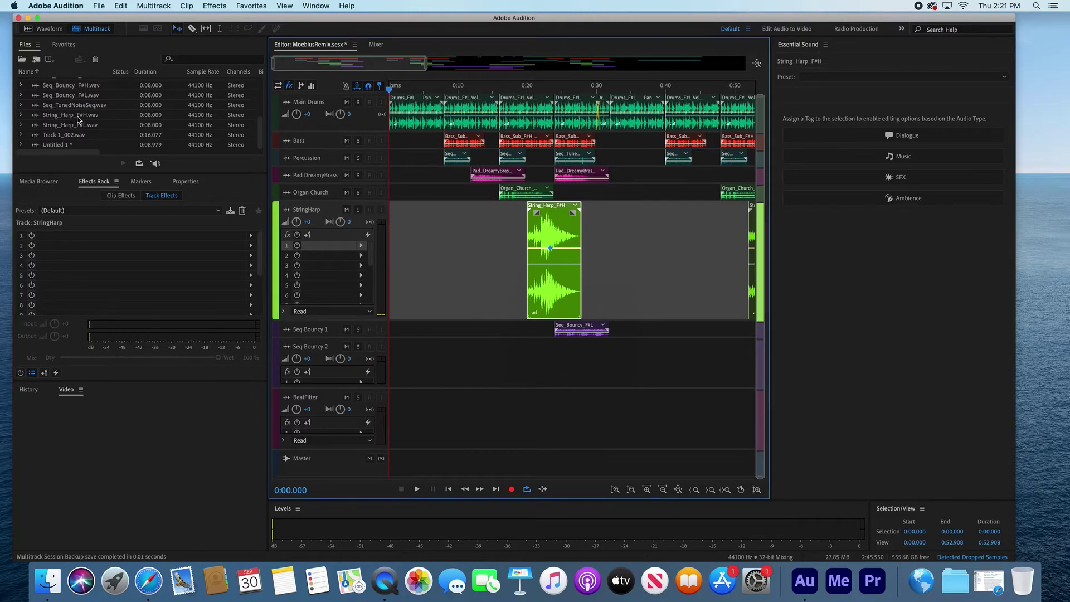
{"action": "left_click", "coordinate": [148, 580]}
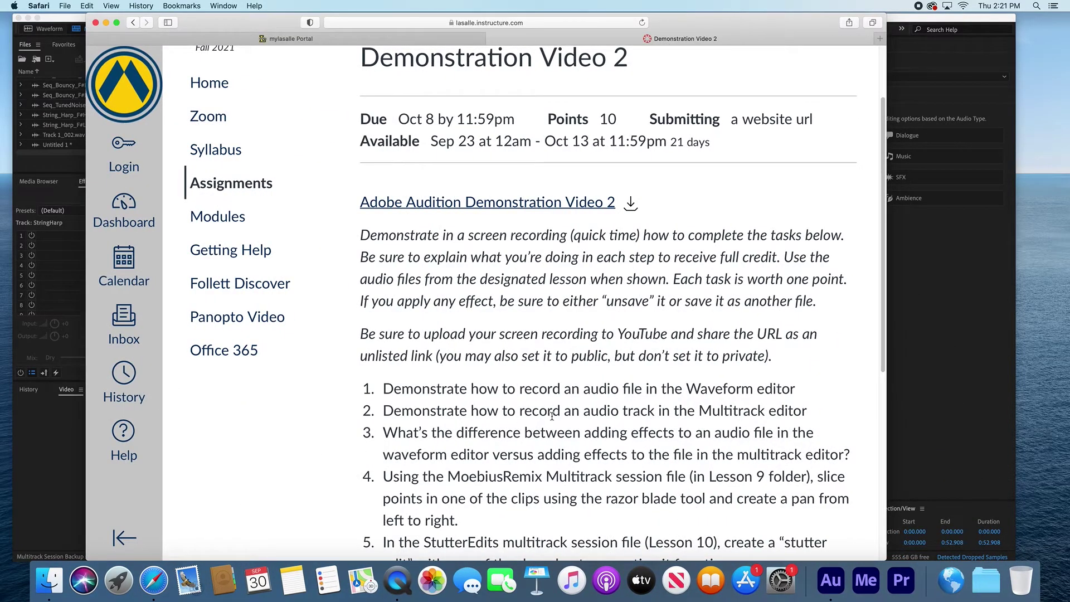
{"action": "scroll", "coordinate": [673, 373], "scroll_direction": "down", "scroll_amount": 1}
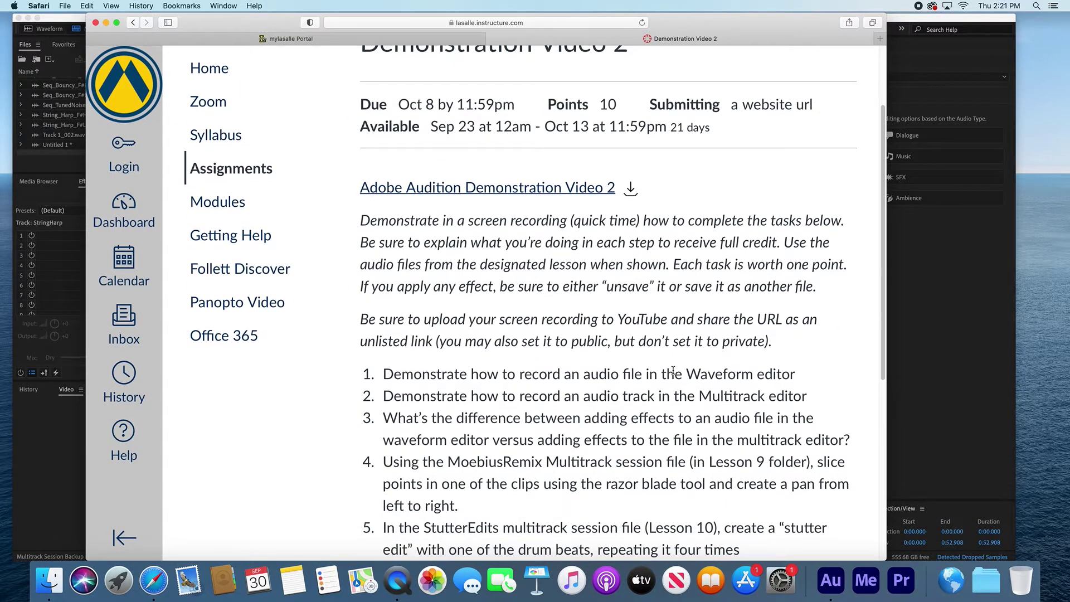
{"action": "scroll", "coordinate": [674, 370], "scroll_direction": "down", "scroll_amount": 1}
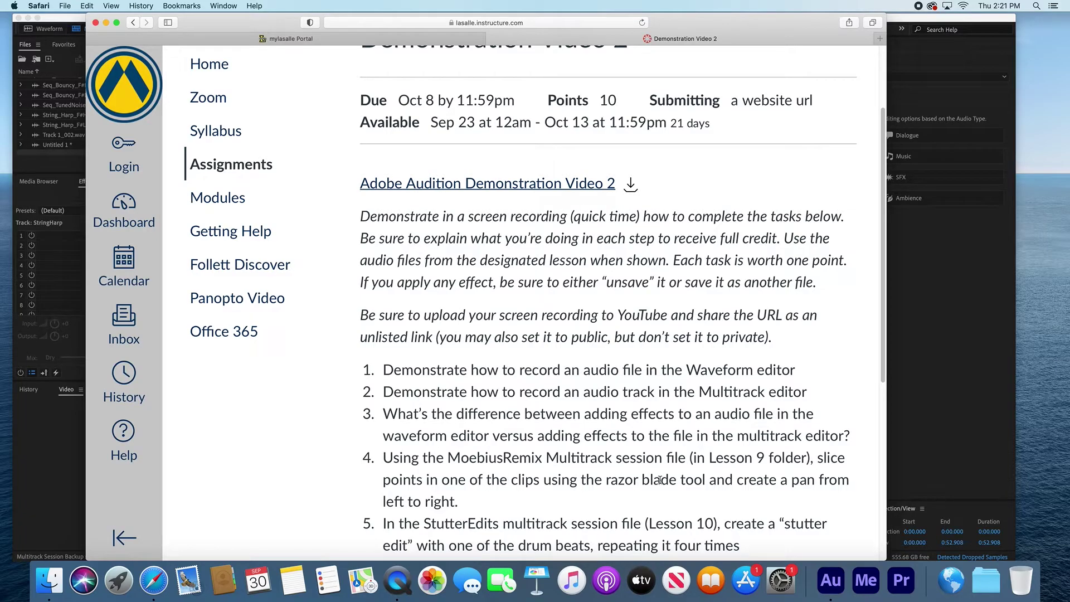
{"action": "left_click", "coordinate": [106, 23]}
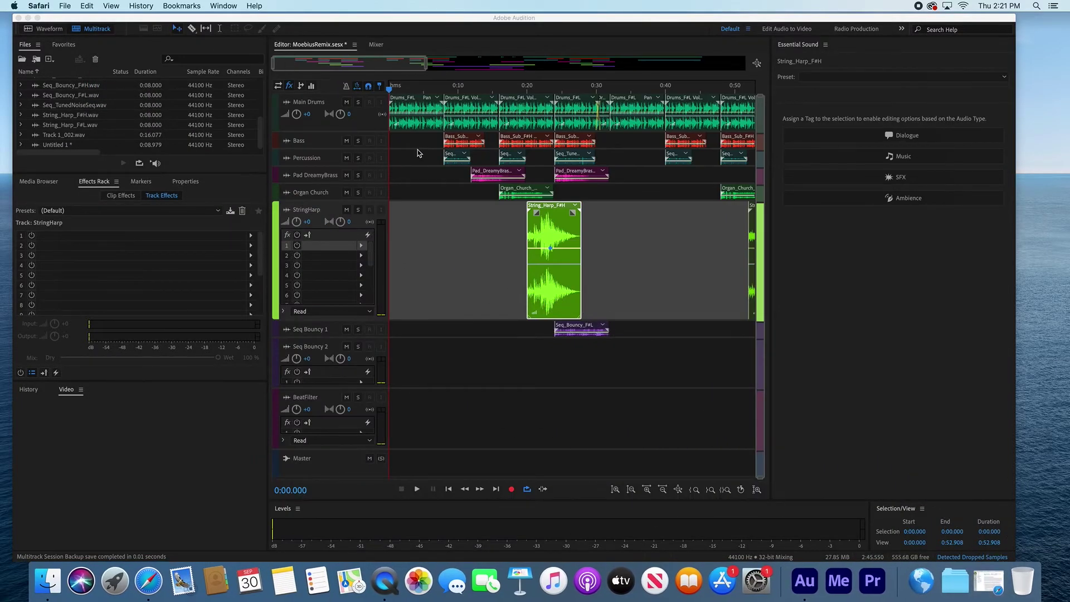
Deselect the harp clip and reduce the height of the StringHarp track
{"action": "left_click", "coordinate": [473, 286]}
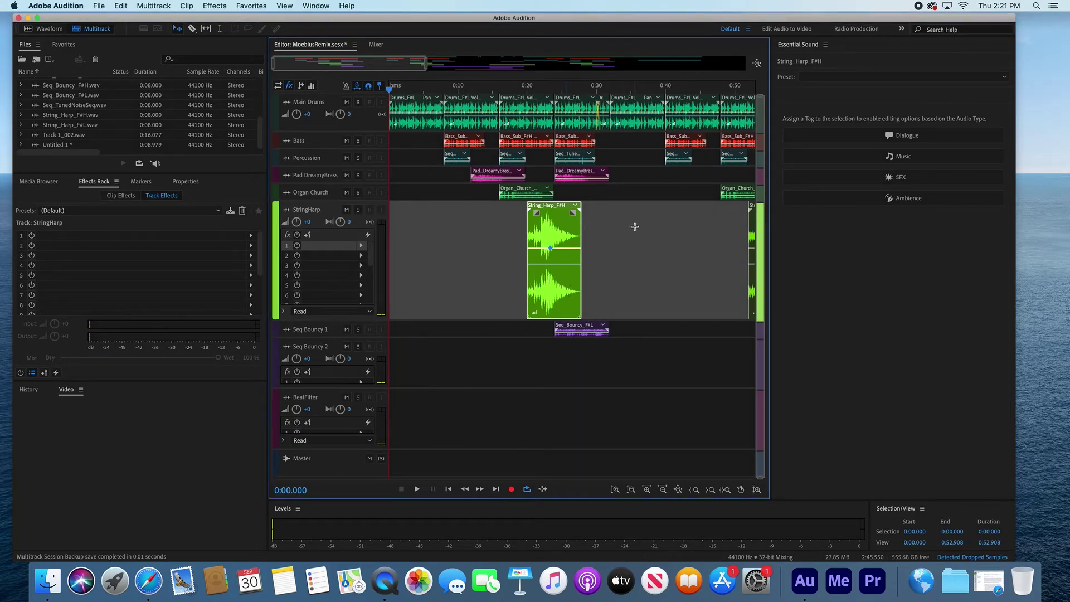
{"action": "left_click", "coordinate": [647, 253]}
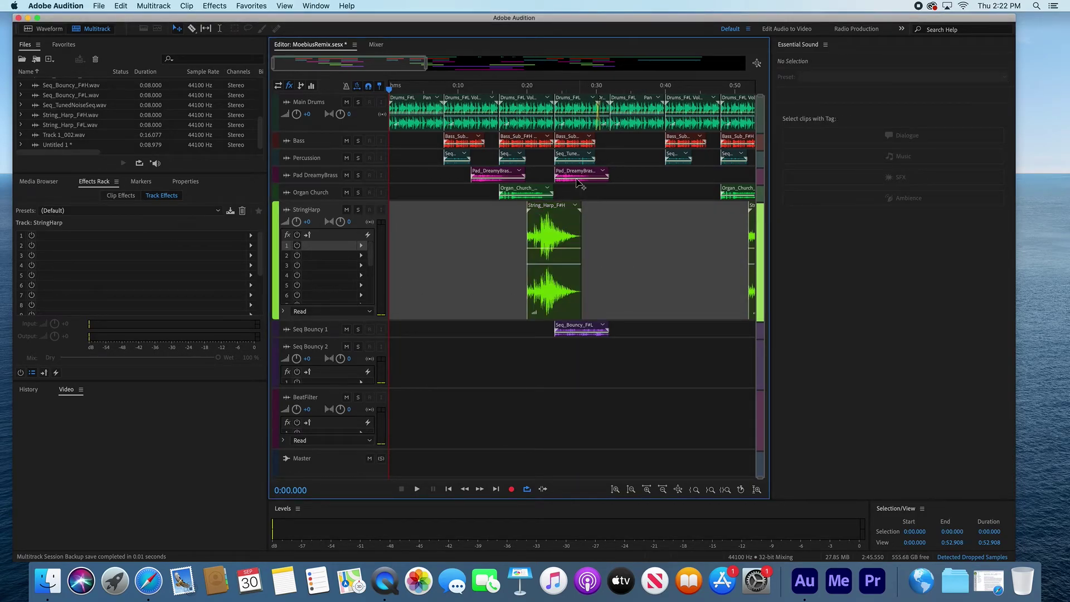
{"action": "left_click", "coordinate": [647, 490]}
{"action": "left_click", "coordinate": [647, 490]}
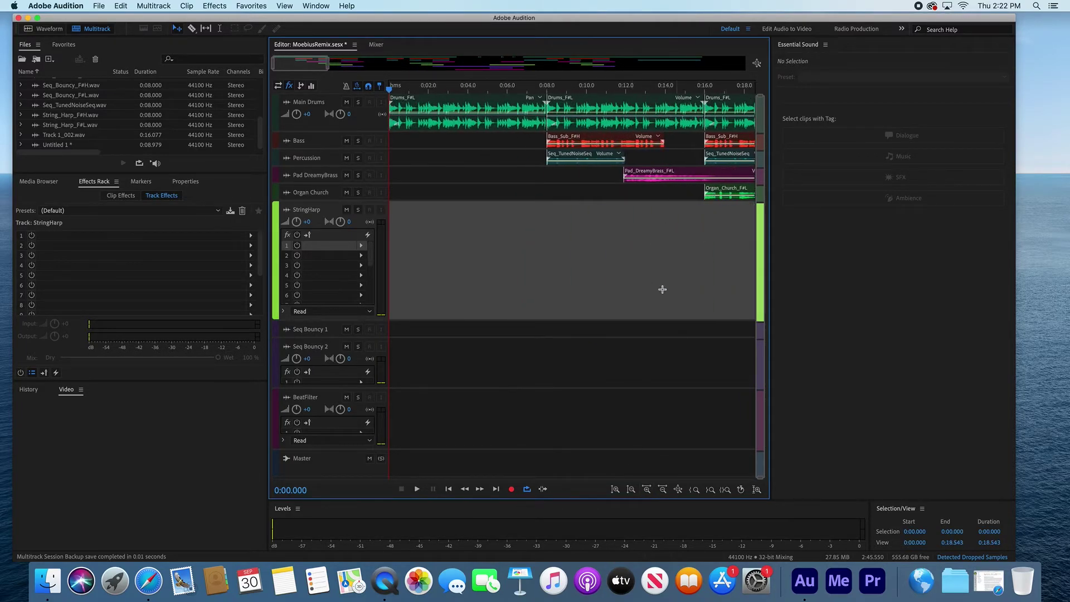
{"action": "left_click", "coordinate": [641, 397]}
{"action": "left_click_drag", "start_coordinate": [343, 321], "coordinate": [339, 258]}
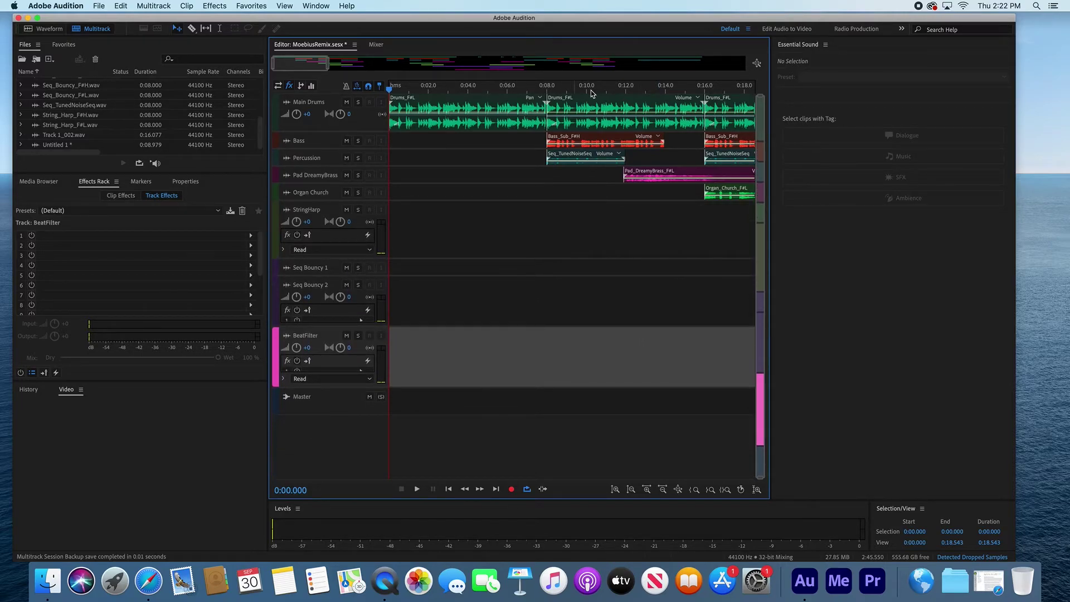
Solo the Pad DreamyBrass track and play its first clip from about 0:12.274
{"action": "left_click", "coordinate": [678, 175]}
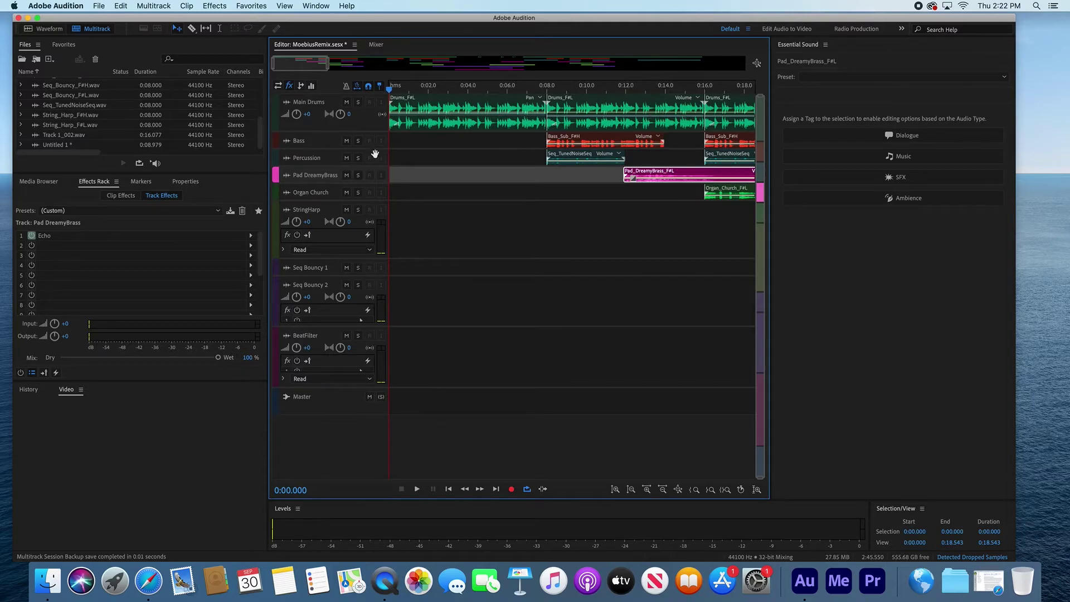
{"action": "left_click", "coordinate": [359, 177]}
{"action": "left_click", "coordinate": [632, 91]}
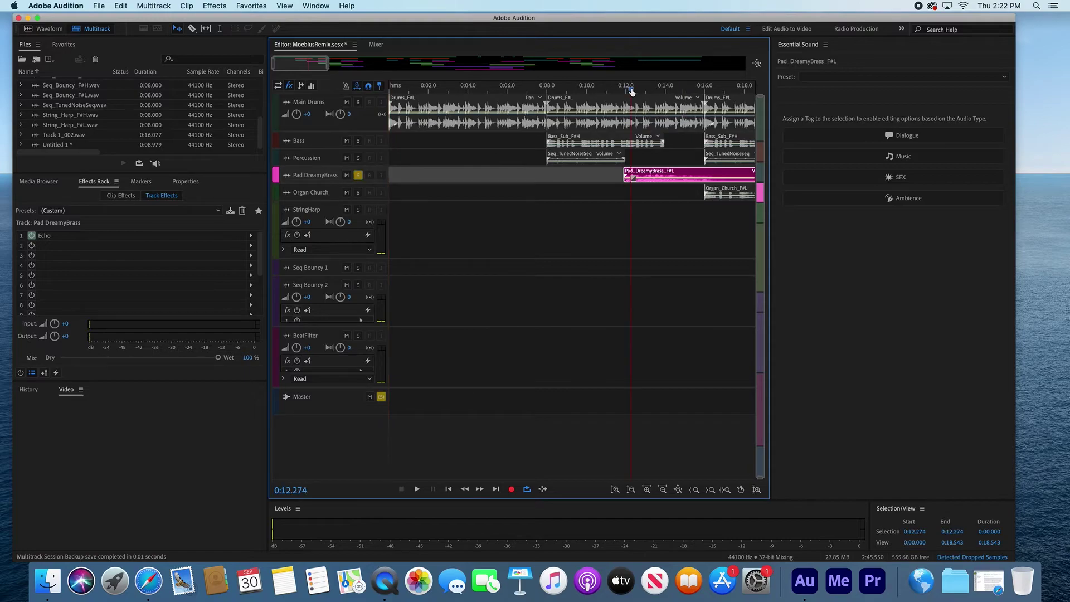
{"action": "key", "text": "space"}
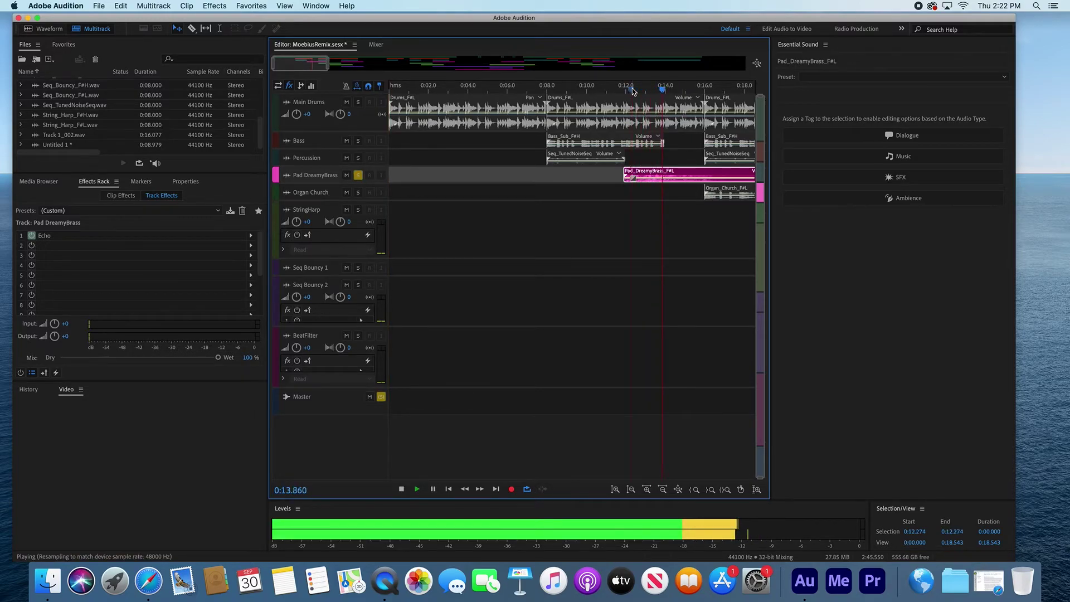
{"action": "key", "text": "space"}
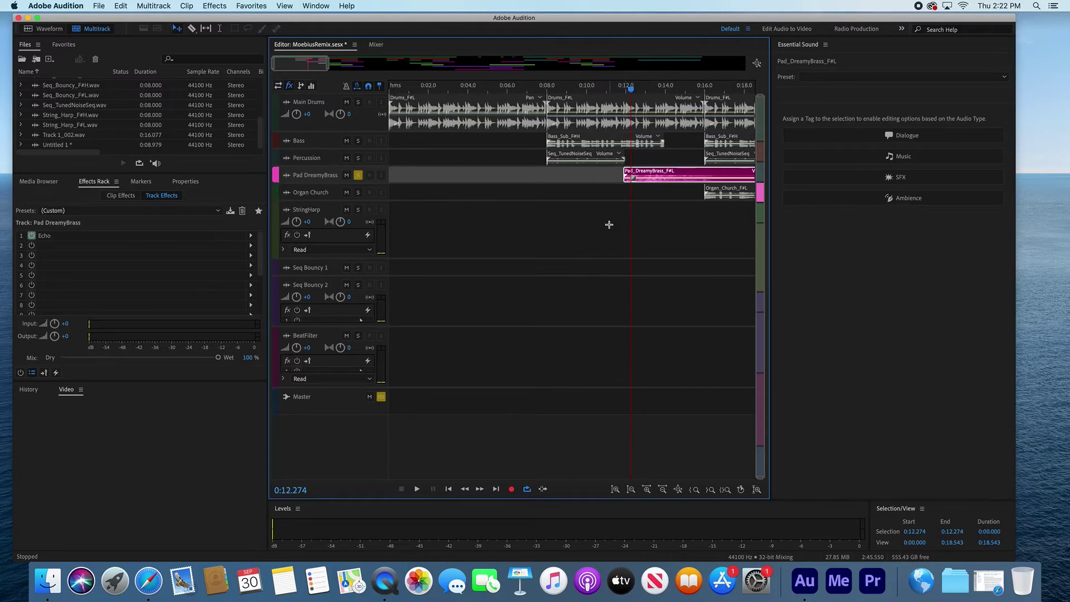
Place the playhead at about 0:13.253 and enlarge the Pad DreamyBrass track to expose the full waveform of its first clip
{"action": "left_click_drag", "start_coordinate": [630, 90], "coordinate": [650, 91]}
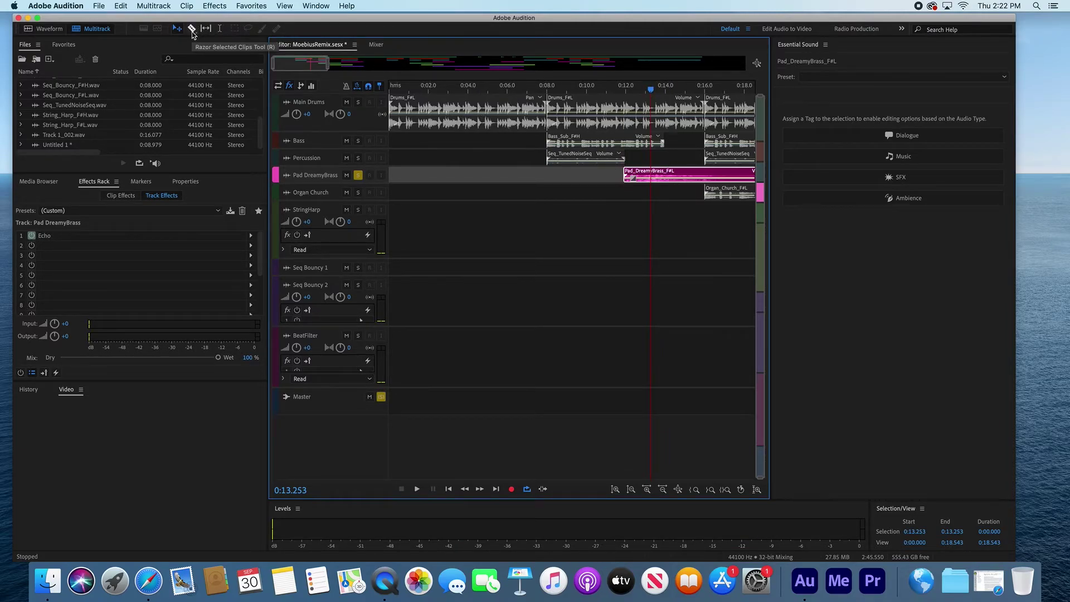
{"action": "left_click", "coordinate": [603, 182]}
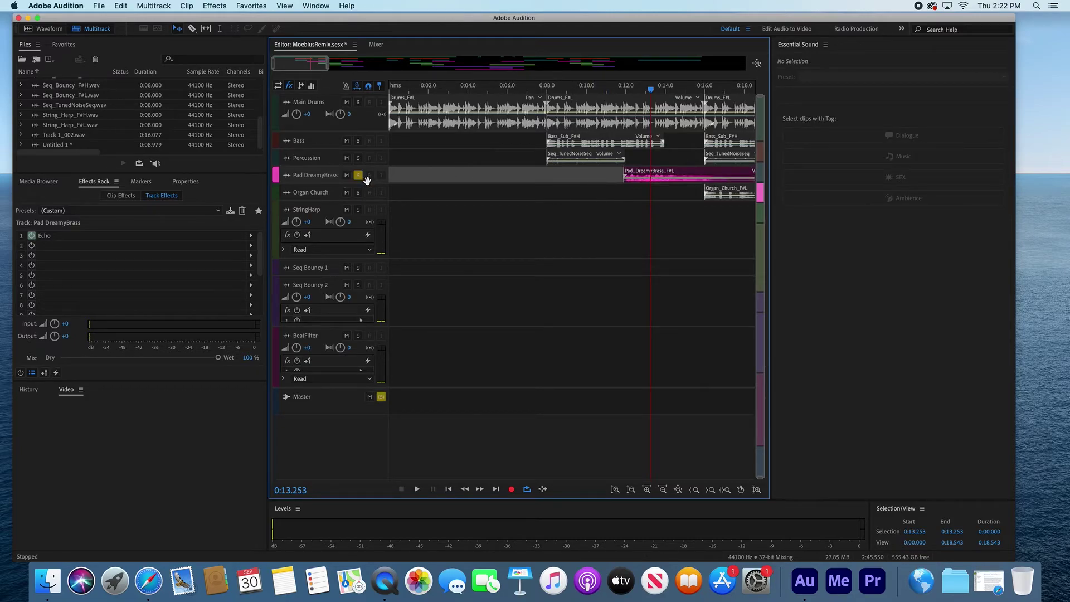
{"action": "left_click_drag", "start_coordinate": [372, 184], "coordinate": [379, 283]}
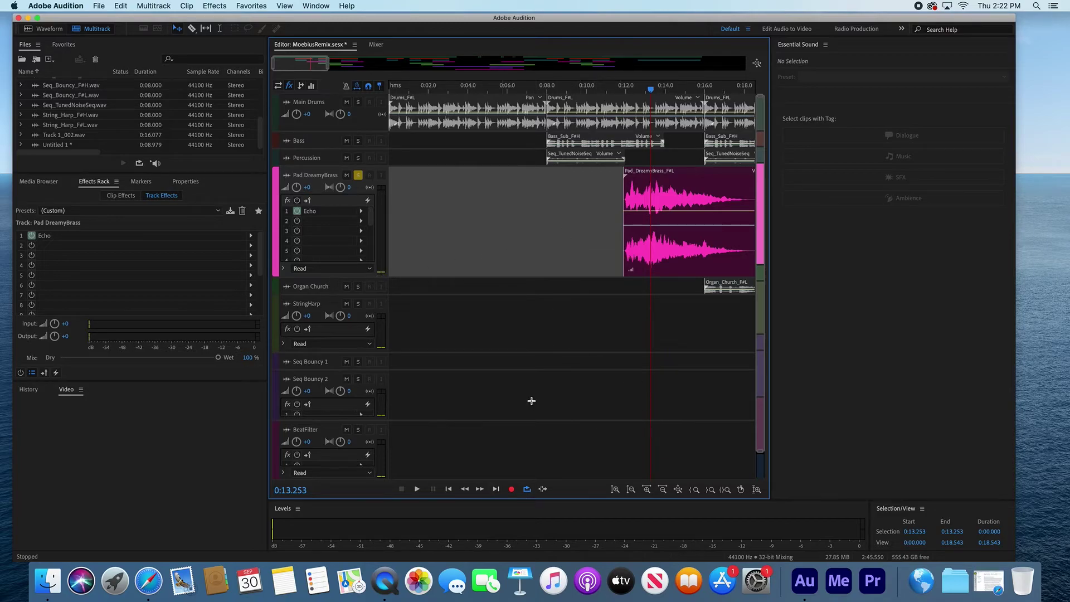
{"action": "left_click_drag", "start_coordinate": [319, 62], "coordinate": [338, 64]}
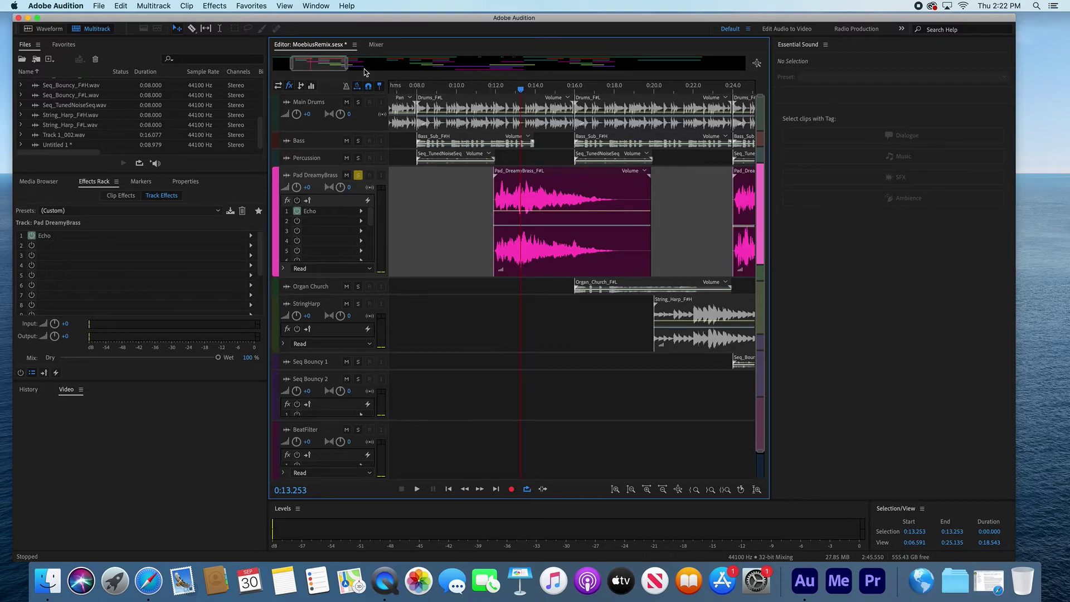
Split the first Pad_DreamyBrass_F#L clip with the Razor at about 0:13.4 and 0:16.3, and place the playhead at about 0:15.744
{"action": "left_click", "coordinate": [193, 29]}
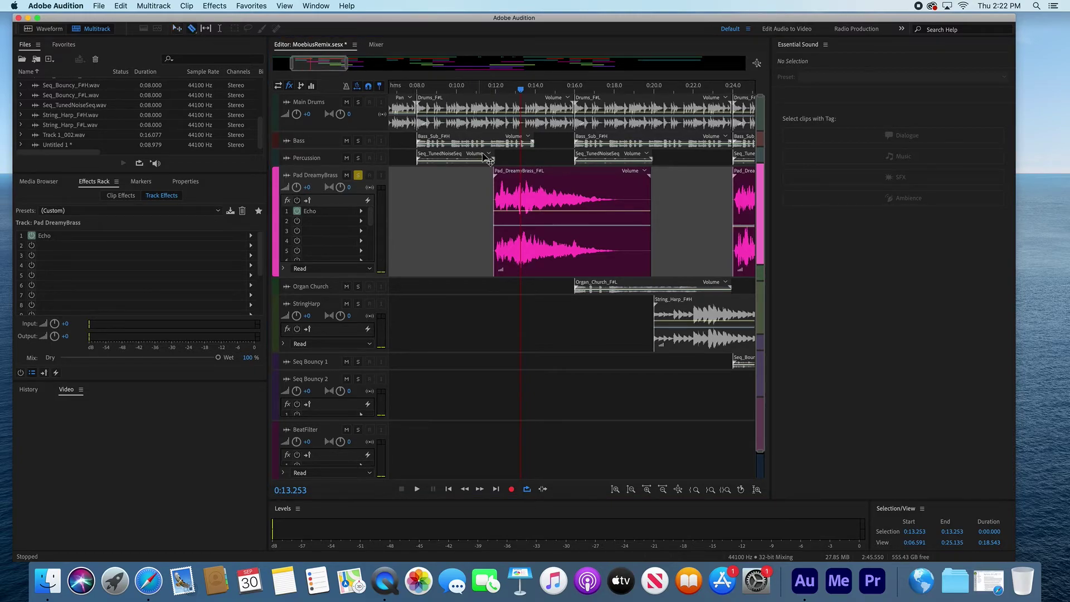
{"action": "left_click", "coordinate": [525, 176]}
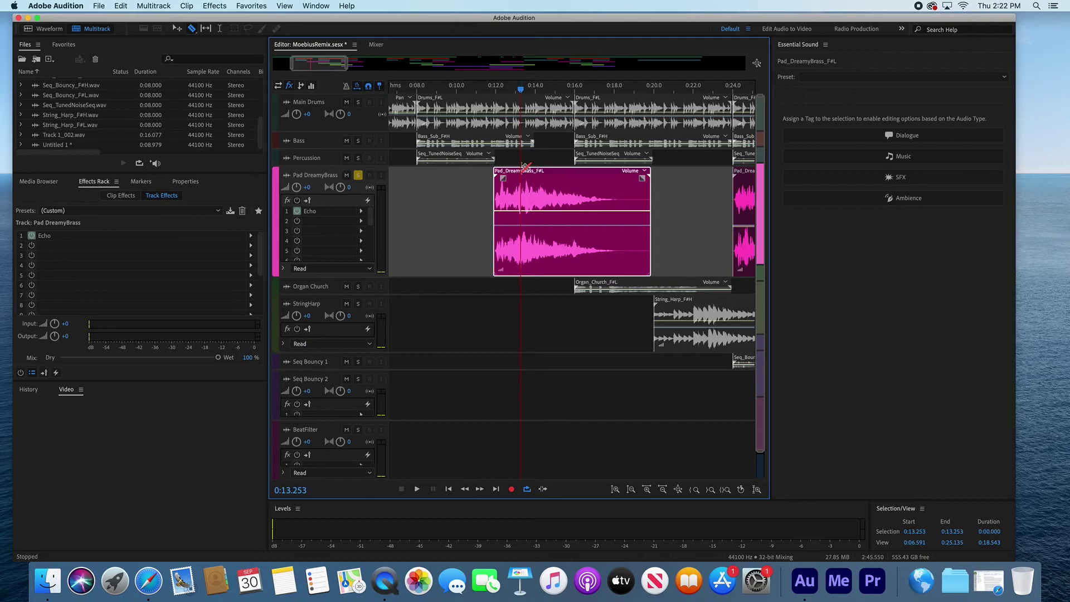
{"action": "left_click", "coordinate": [524, 184]}
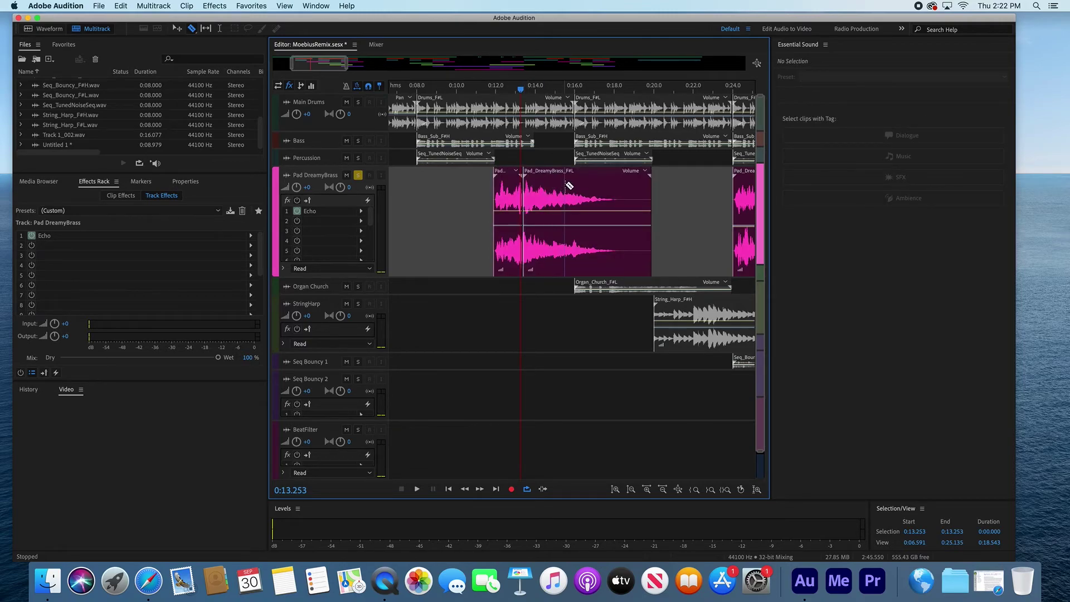
{"action": "left_click", "coordinate": [580, 181]}
{"action": "left_click", "coordinate": [176, 29]}
{"action": "left_click_drag", "start_coordinate": [519, 90], "coordinate": [569, 104]}
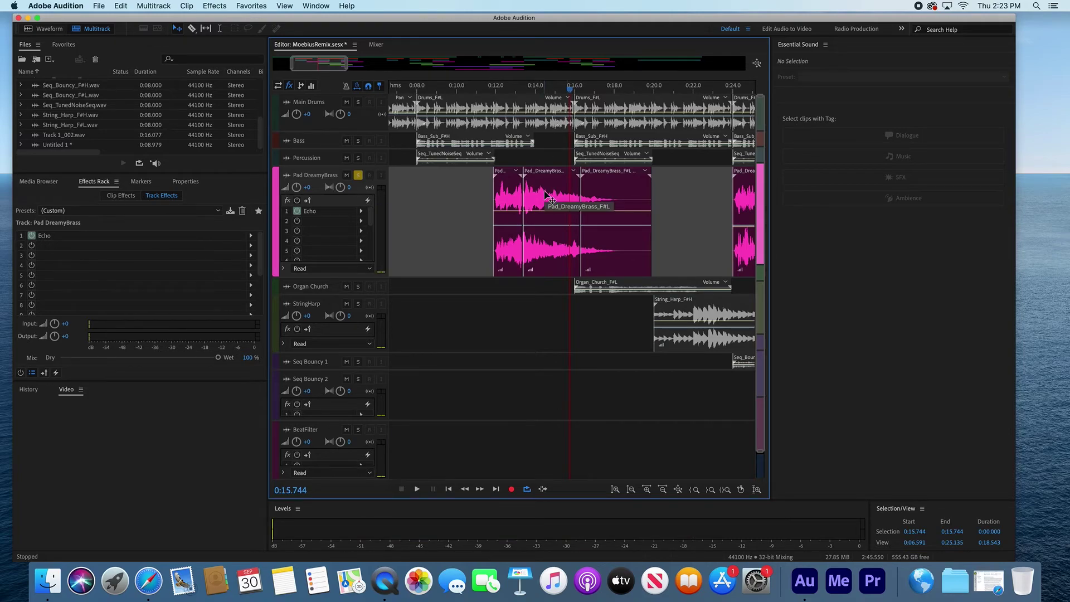
Select the middle slice of the Pad_DreamyBrass_F#L clip and add pan keyframes near its middle and its end
{"action": "left_click", "coordinate": [547, 215]}
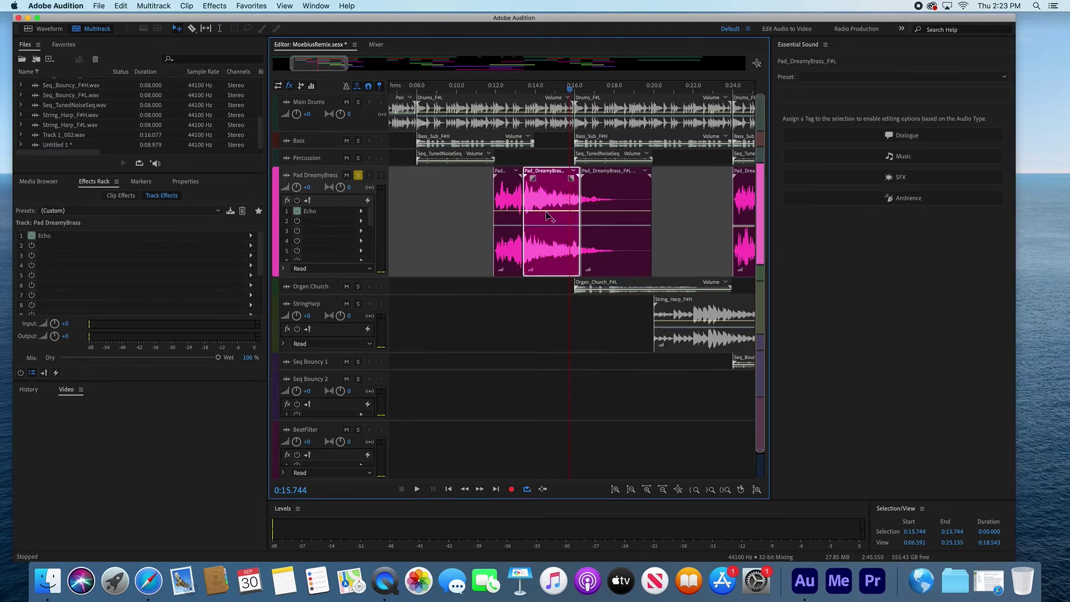
{"action": "mouse_move", "coordinate": [546, 211]}
{"action": "left_mouse_down"}
{"action": "mouse_move", "coordinate": [547, 199]}
{"action": "mouse_move", "coordinate": [547, 211]}
{"action": "left_mouse_up"}
{"action": "left_click", "coordinate": [545, 226]}
{"action": "left_click", "coordinate": [574, 226]}
Shape the middle slice's pan envelope from full left at a new start keyframe, through 0.0 midway, to R100.0 at the end
{"action": "left_click_drag", "start_coordinate": [530, 226], "coordinate": [530, 270]}
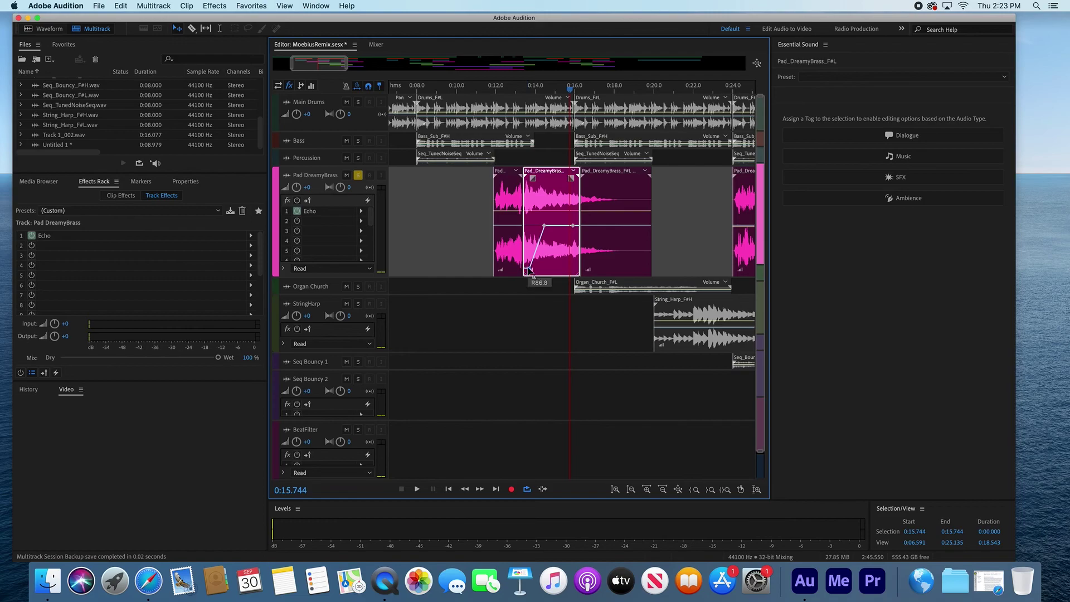
{"action": "left_click_drag", "start_coordinate": [530, 270], "coordinate": [537, 179]}
{"action": "left_click_drag", "start_coordinate": [573, 225], "coordinate": [577, 279]}
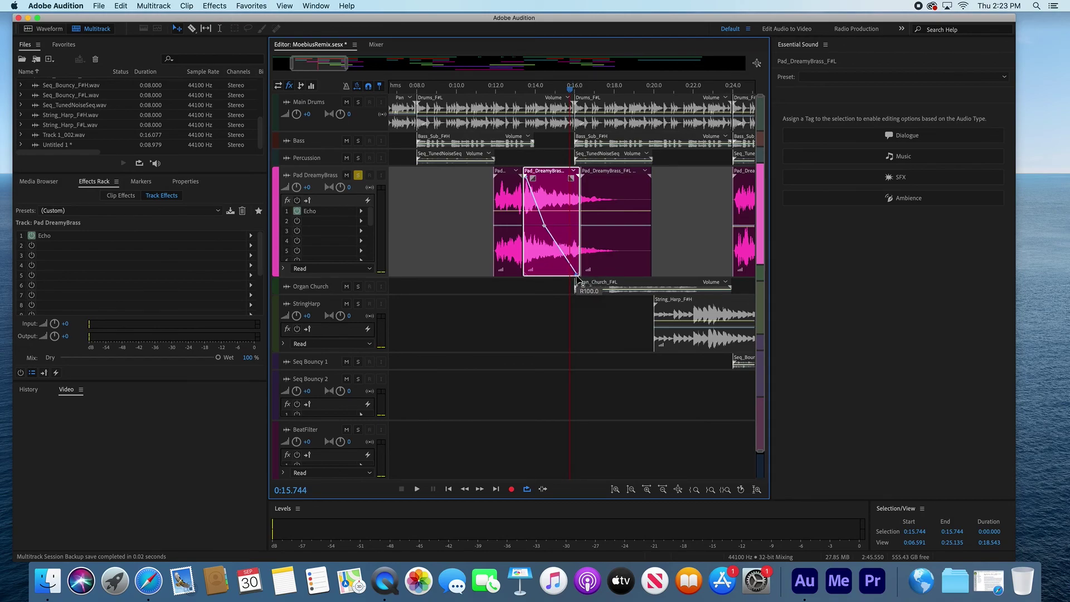
{"action": "left_click_drag", "start_coordinate": [544, 225], "coordinate": [552, 226]}
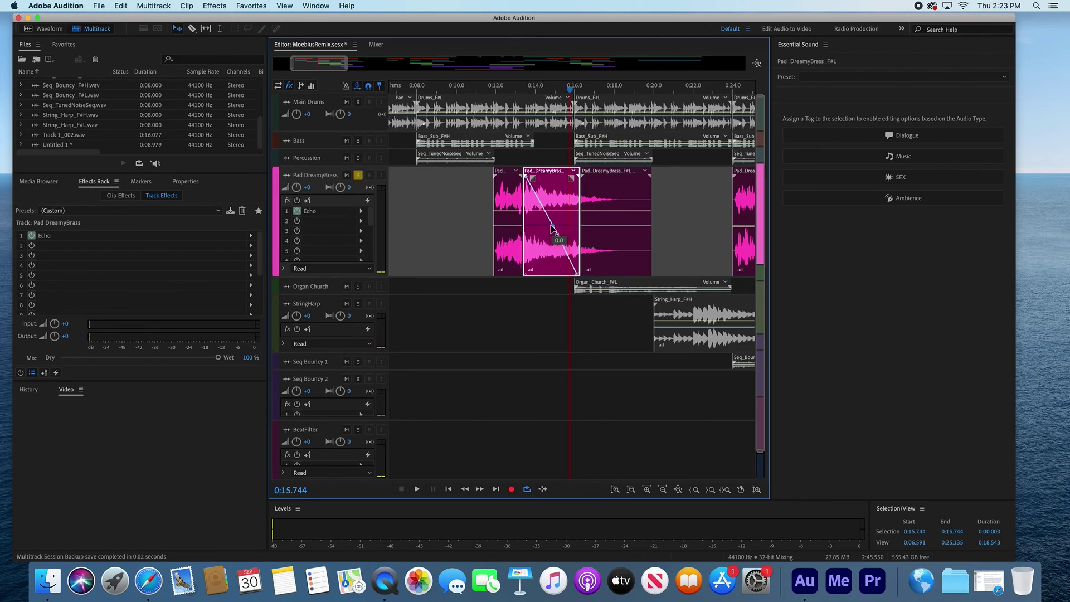